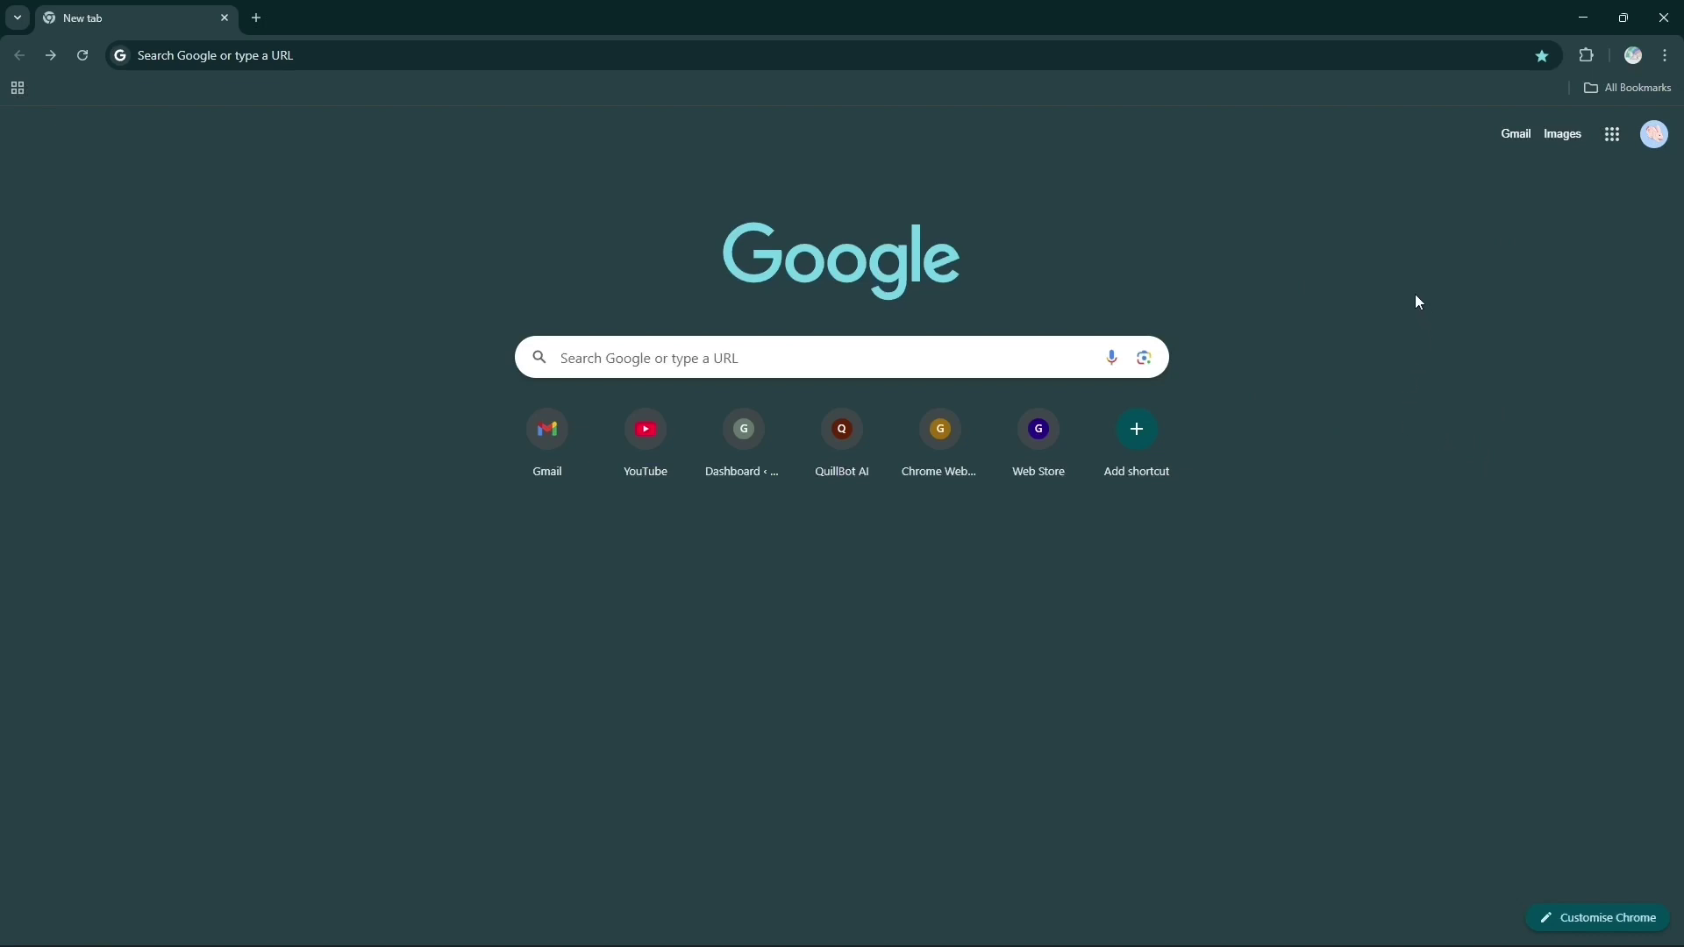
Open Chrome's Manage extensions page from the Extensions puzzle menu in the toolbar.
{"action": "left_click", "coordinate": [1586, 55]}
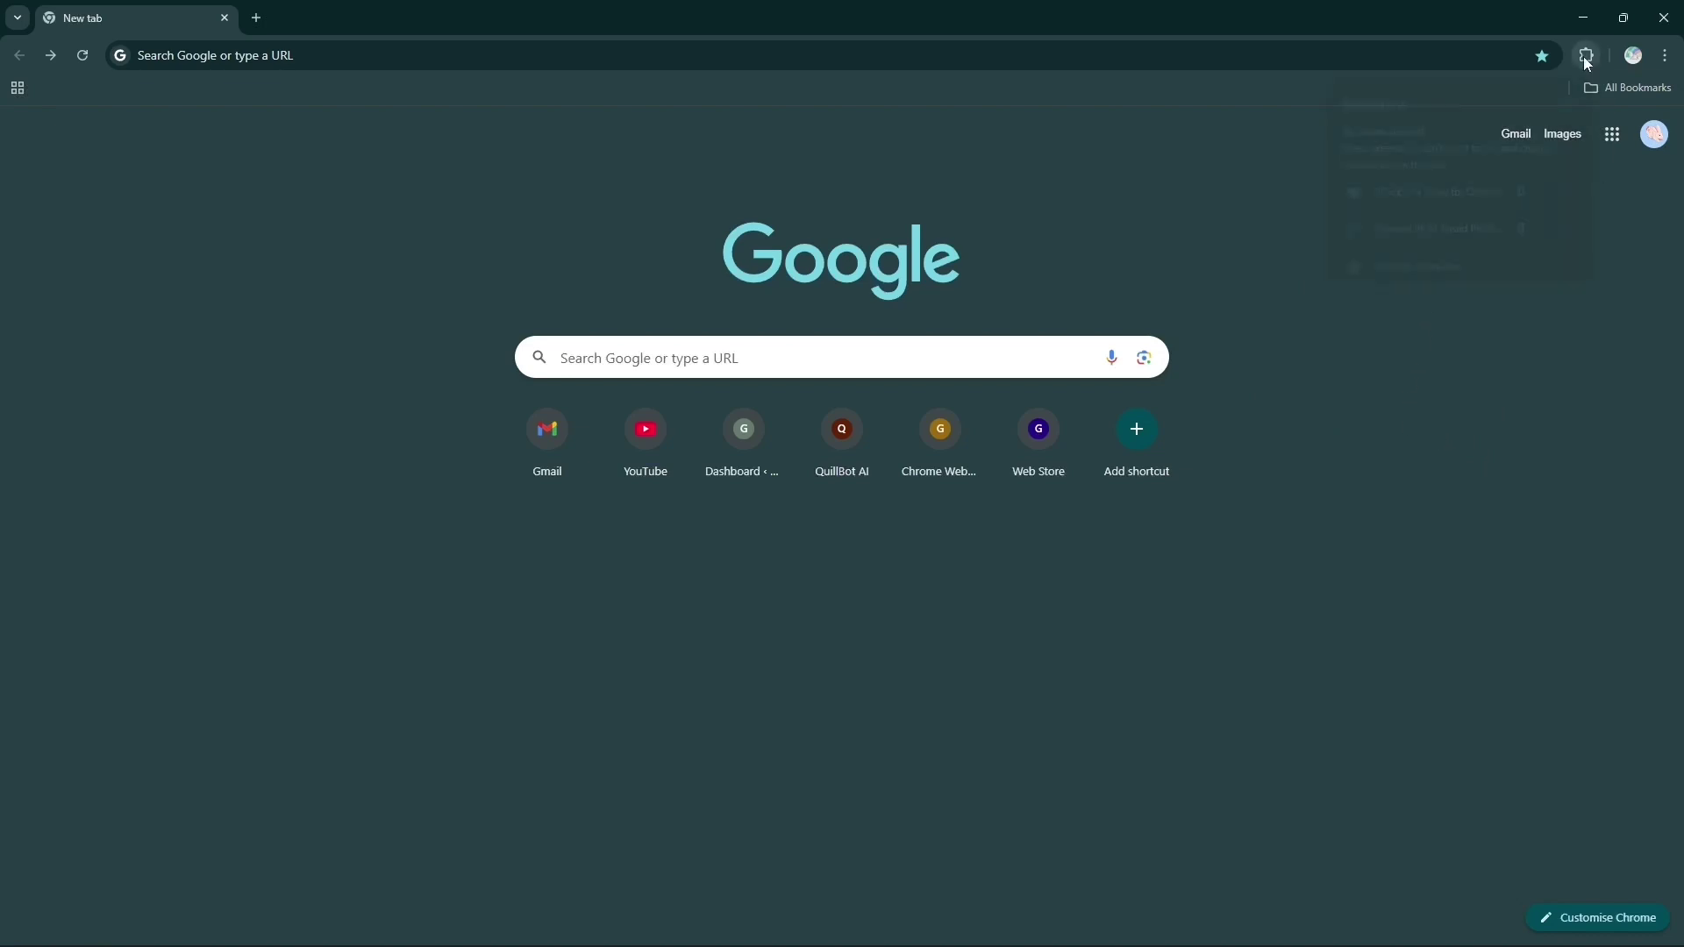
{"action": "left_click", "coordinate": [1452, 272]}
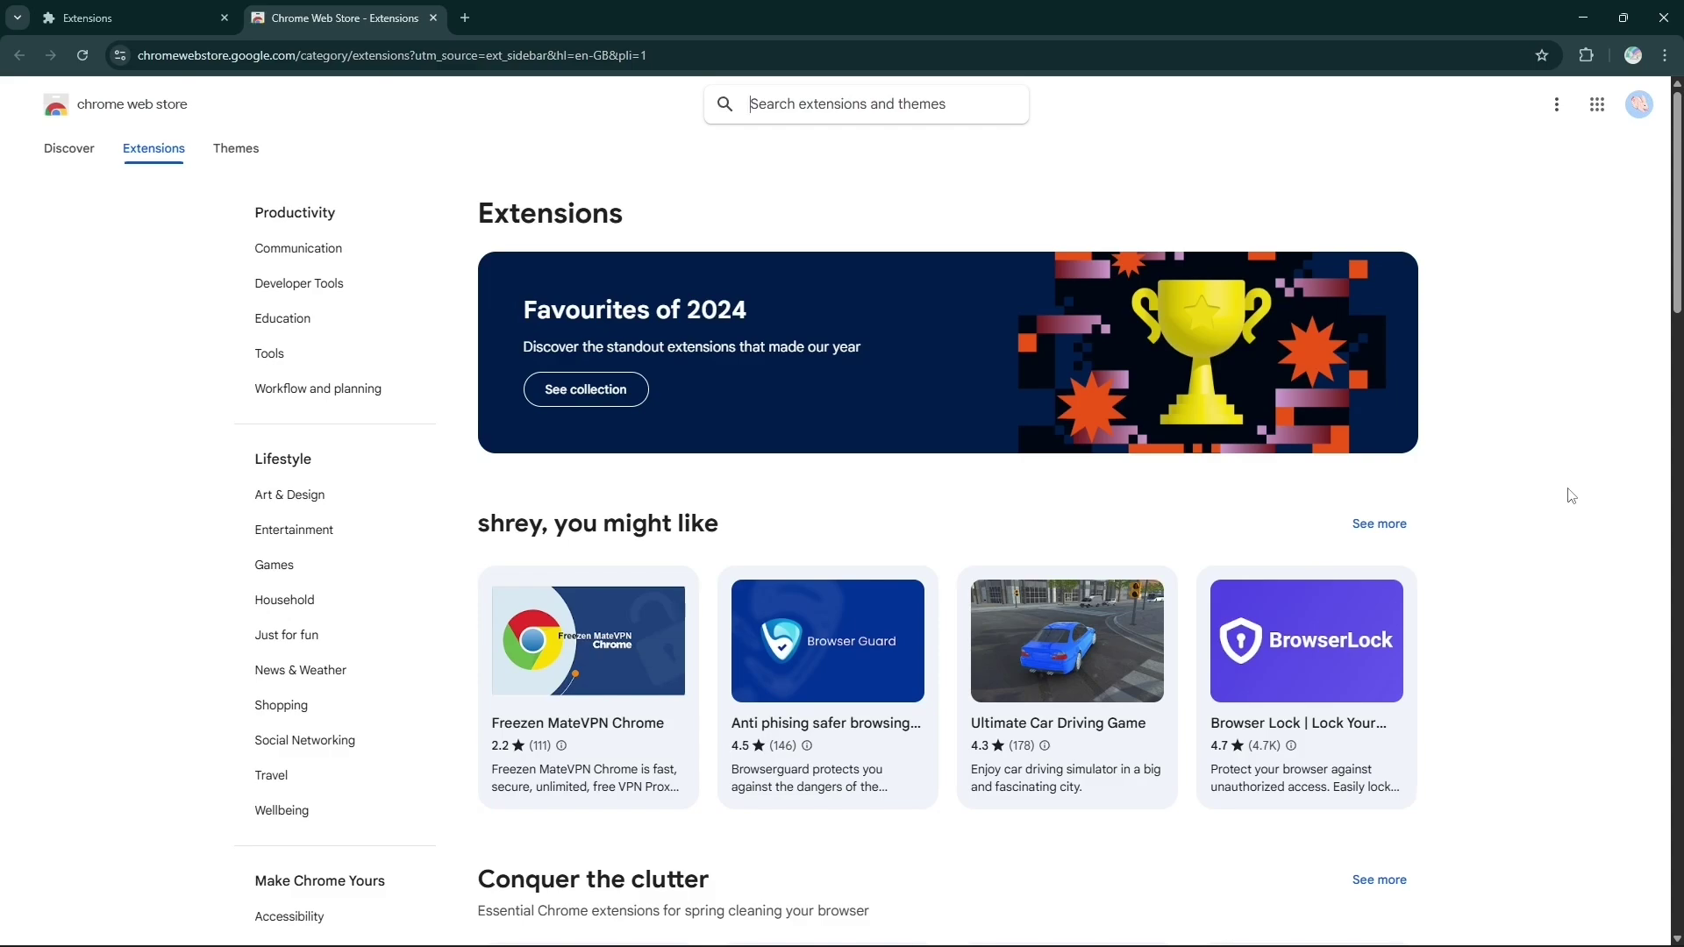
Pick Developer Dashboard from the Web Store's three-dot menu and re-verify the Google account.
{"action": "left_click", "coordinate": [1556, 105]}
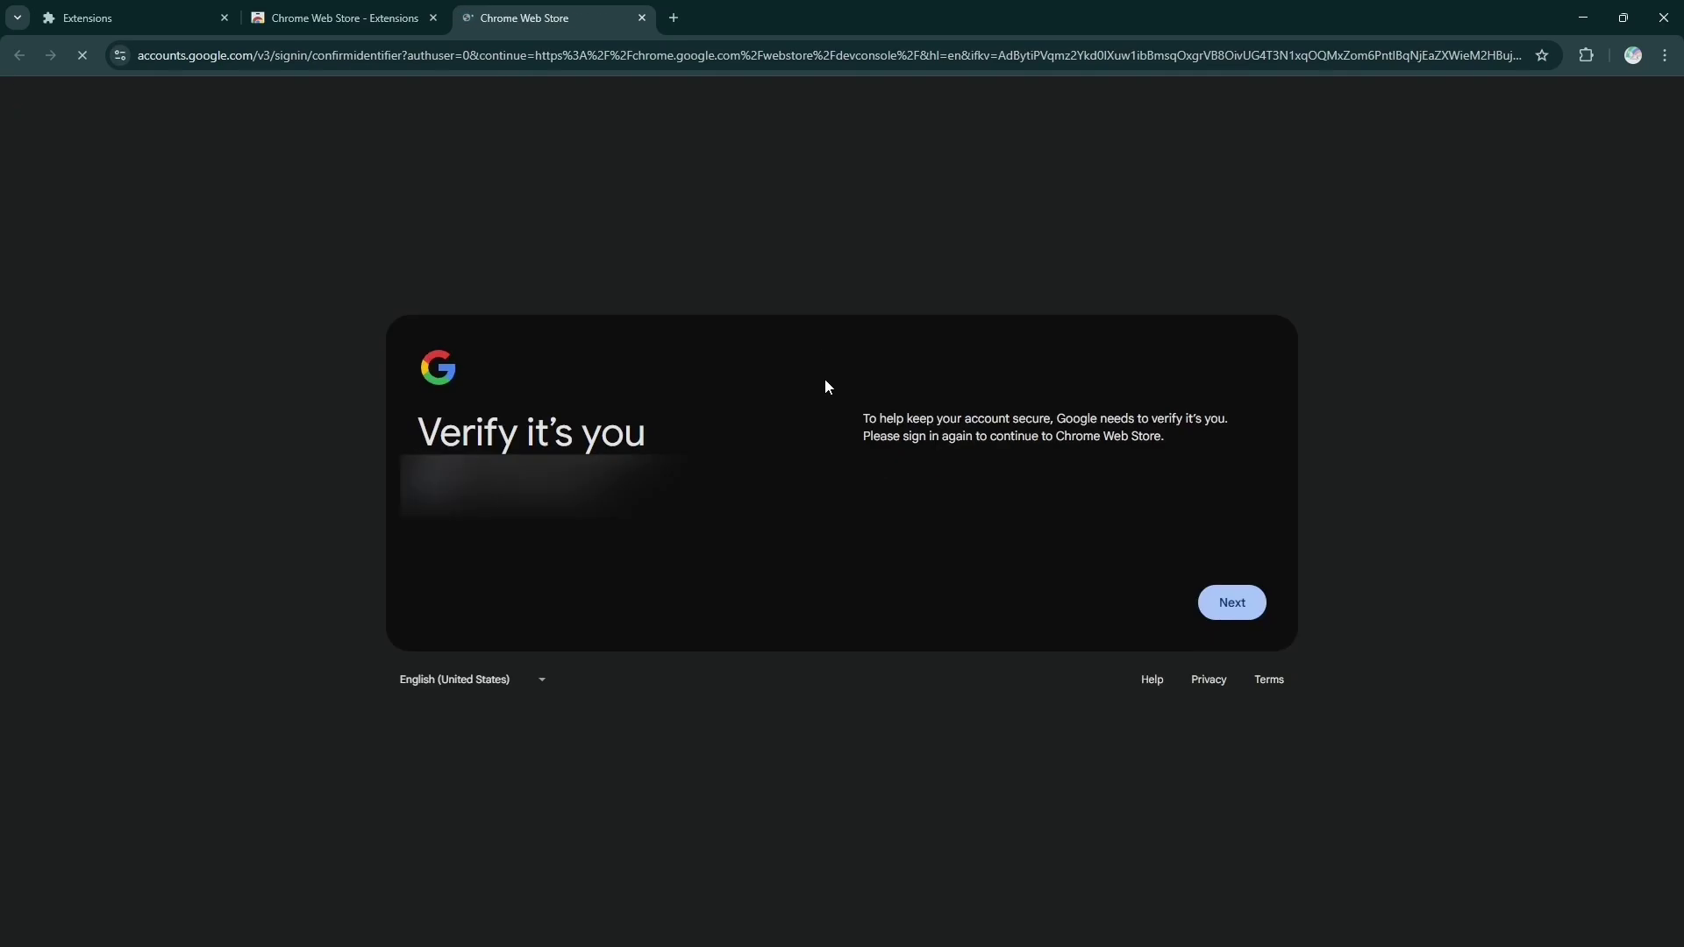
{"action": "left_click", "coordinate": [1227, 603]}
Finish sign-in, agree to the developer agreement and privacy policies, and pay the $5 fee.
{"action": "left_click", "coordinate": [1180, 614]}
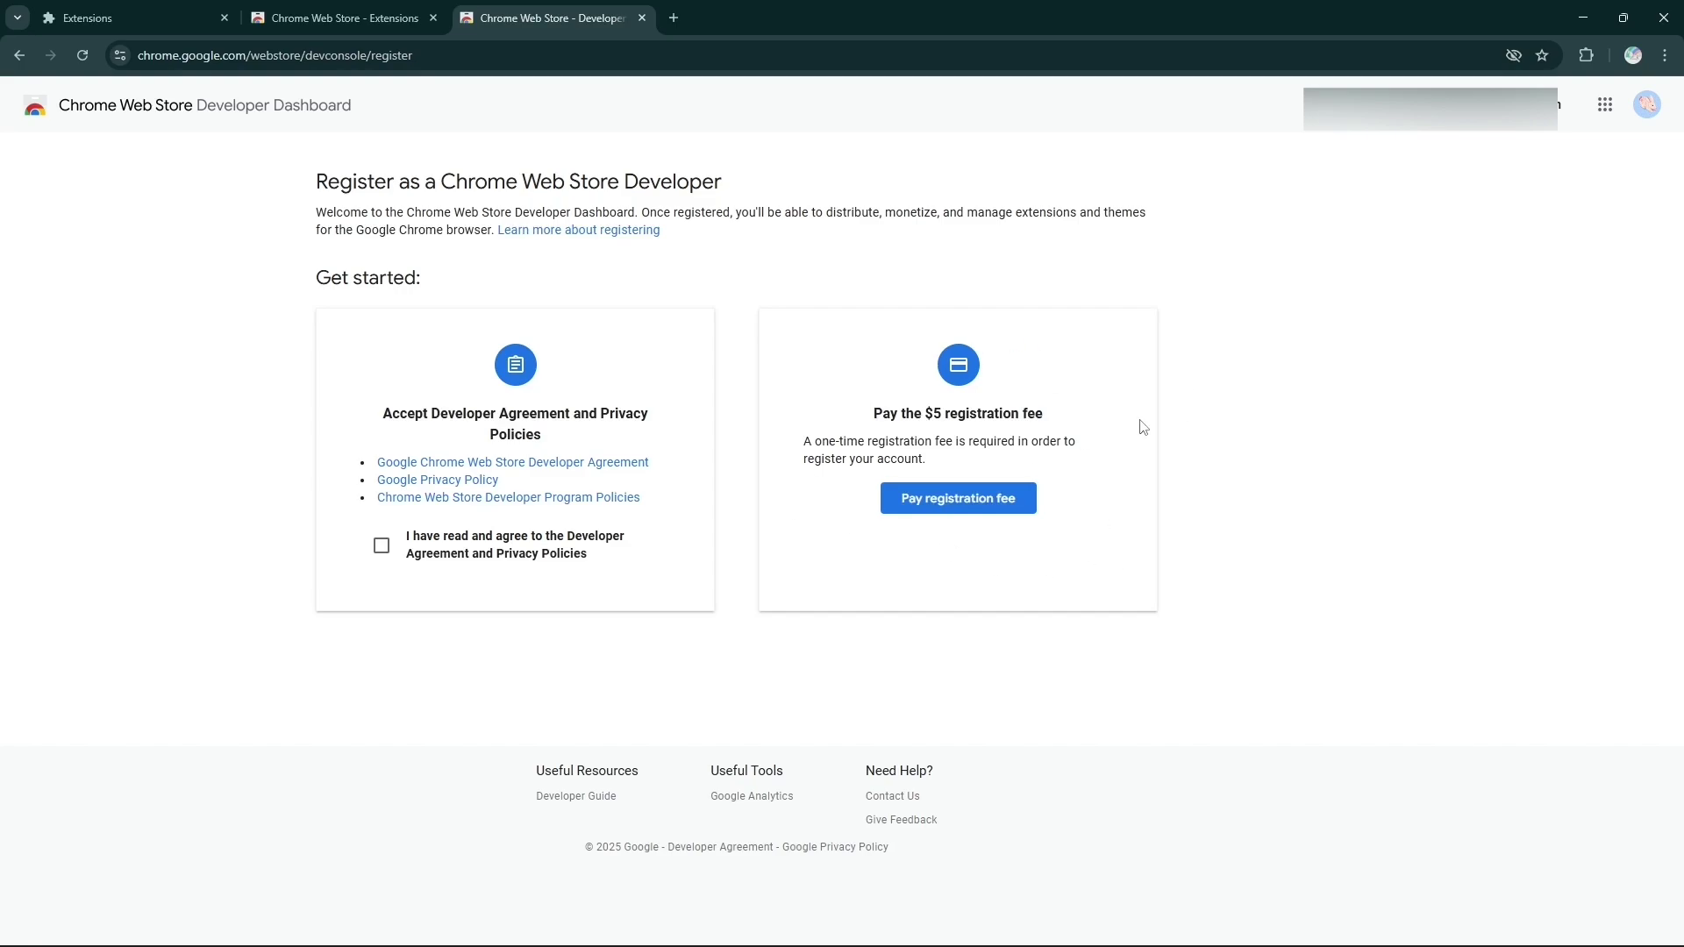
{"action": "triple_click", "coordinate": [919, 418]}
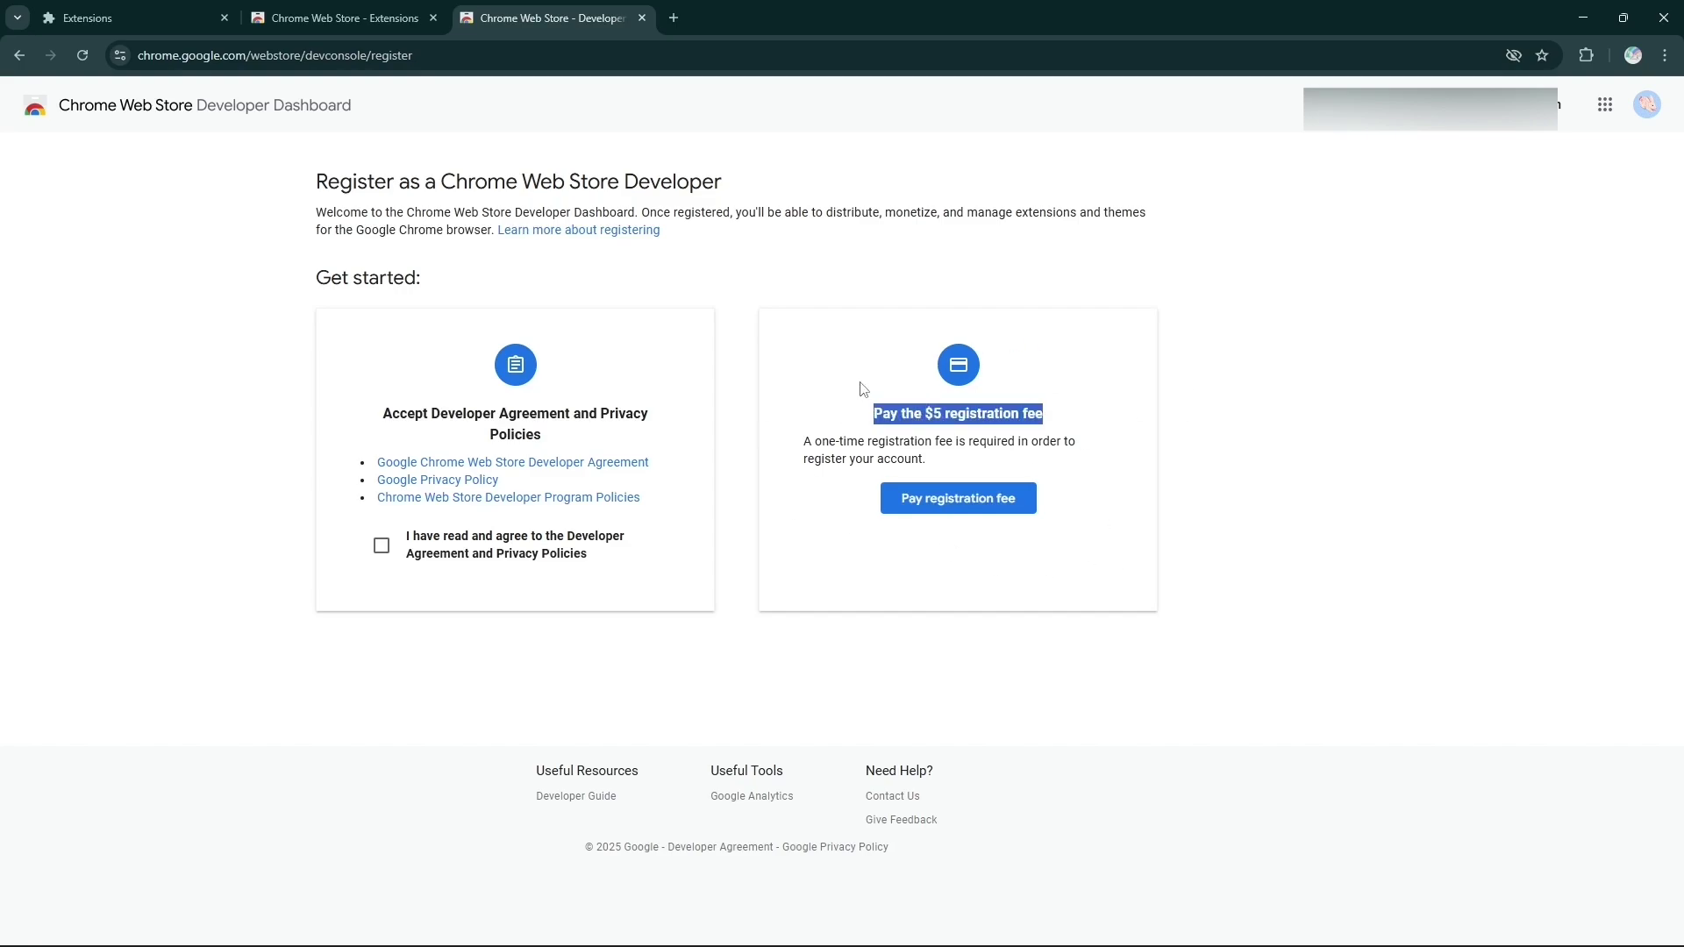
{"action": "left_click", "coordinate": [382, 545]}
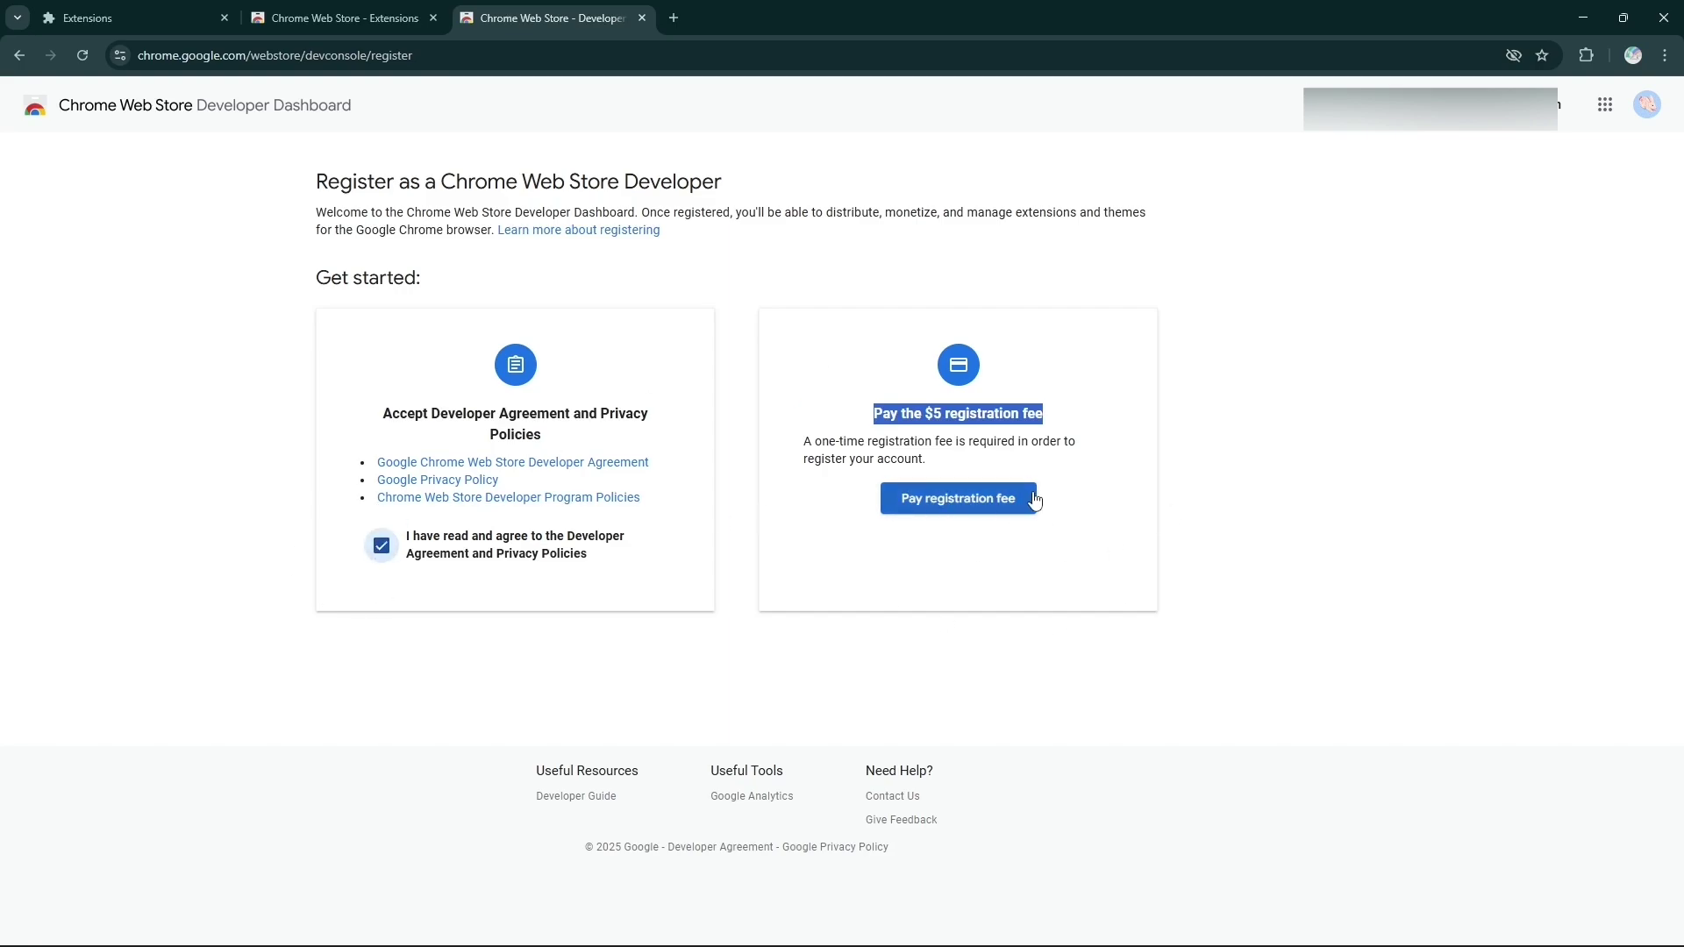
{"action": "left_click", "coordinate": [958, 500]}
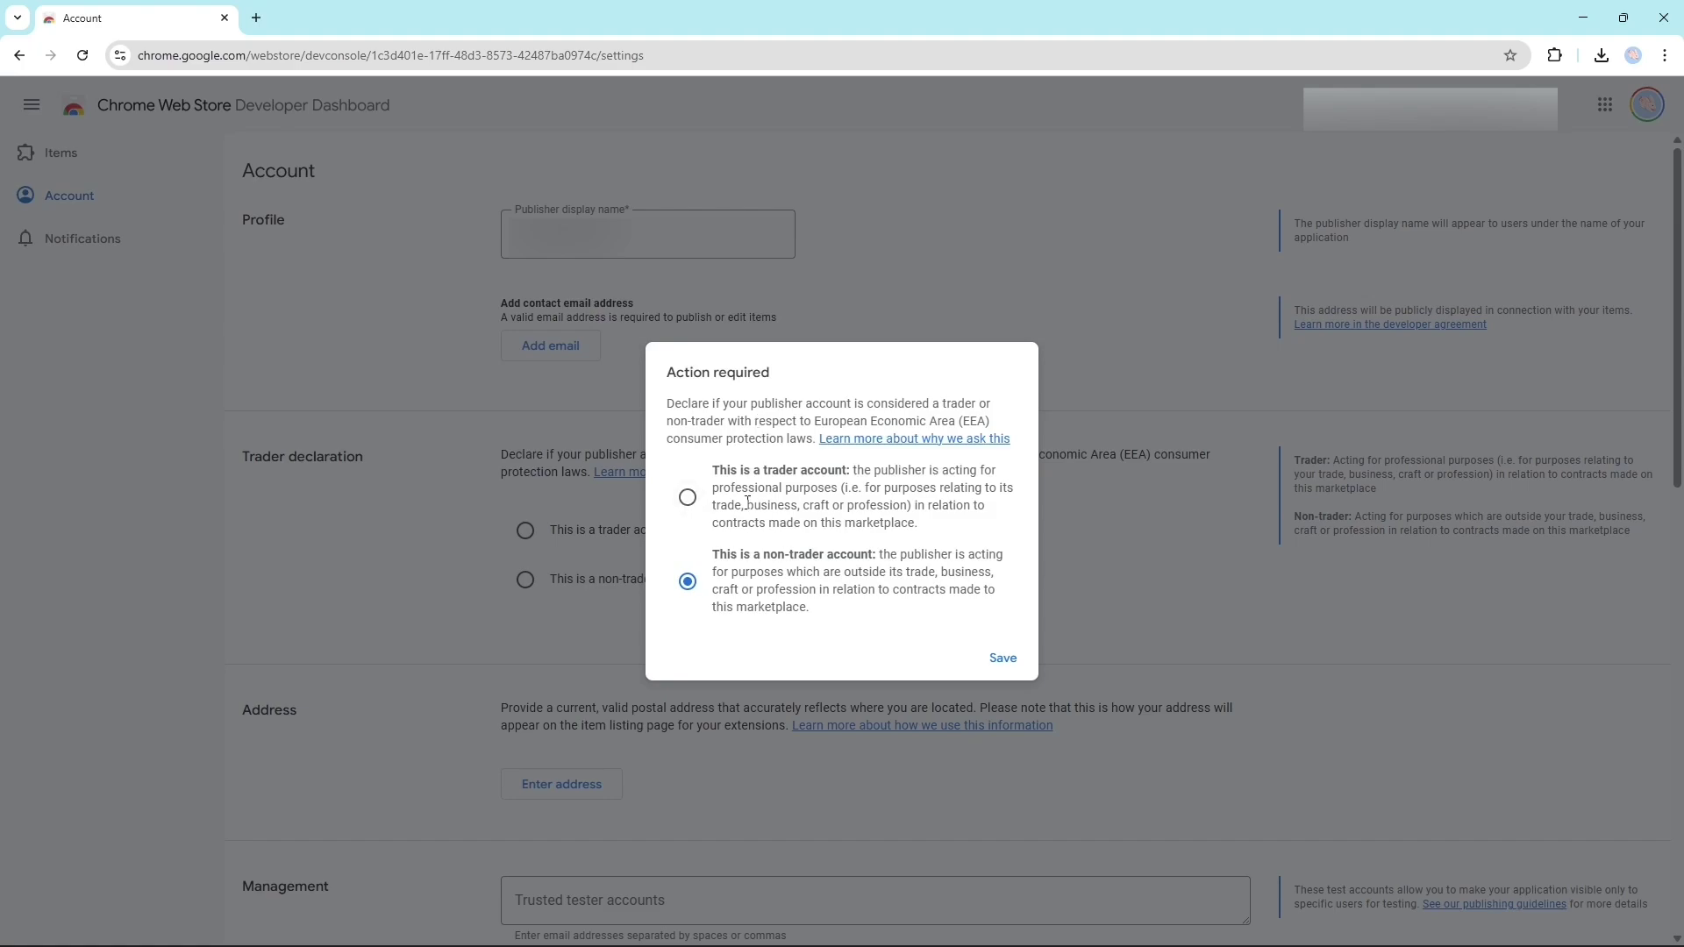
Mark the publisher as a trader account, agree to the marketplace rules, and continue.
{"action": "left_click", "coordinate": [688, 498]}
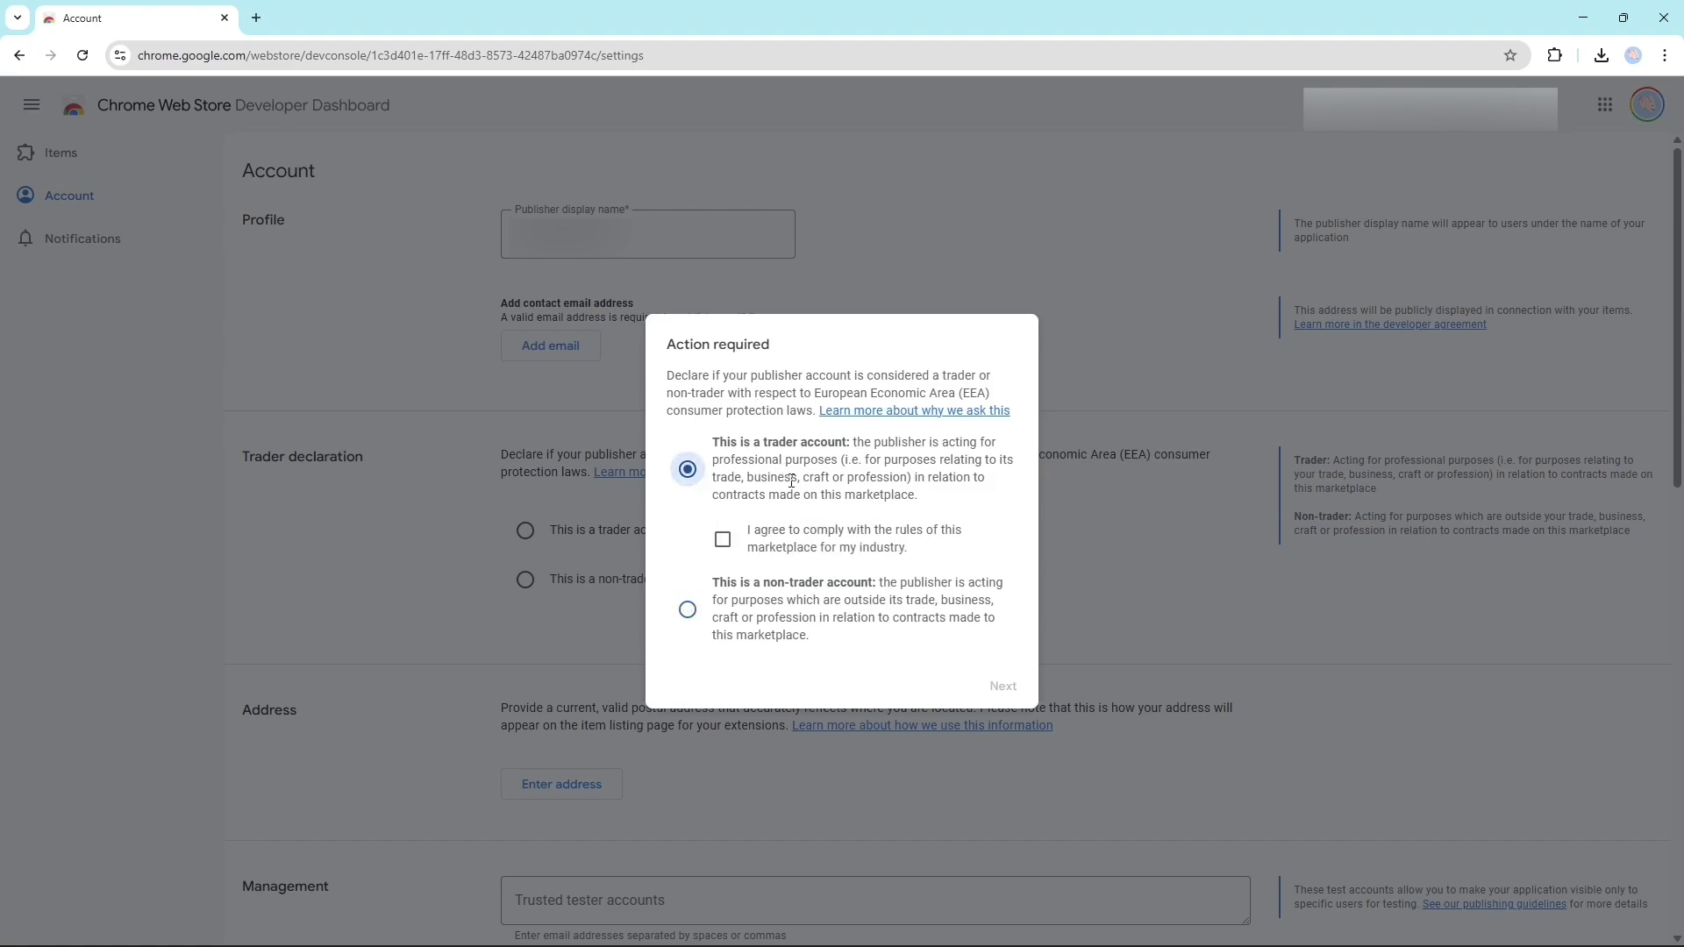
{"action": "left_click", "coordinate": [723, 540]}
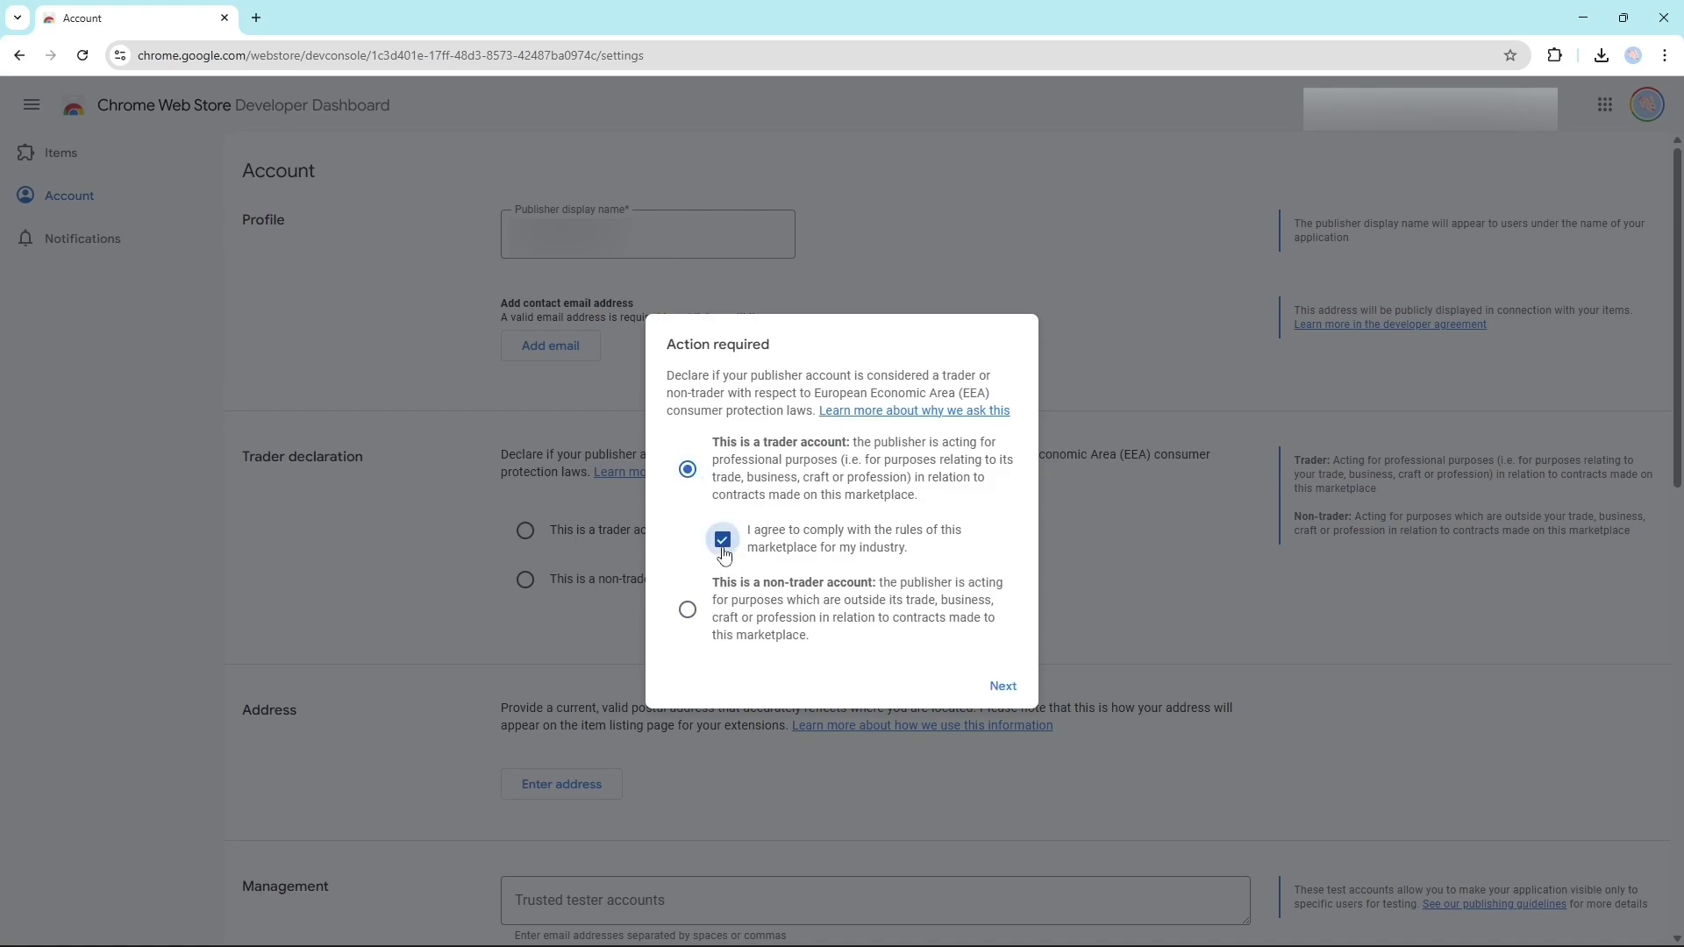
{"action": "double_click", "coordinate": [790, 443]}
{"action": "triple_click", "coordinate": [791, 445]}
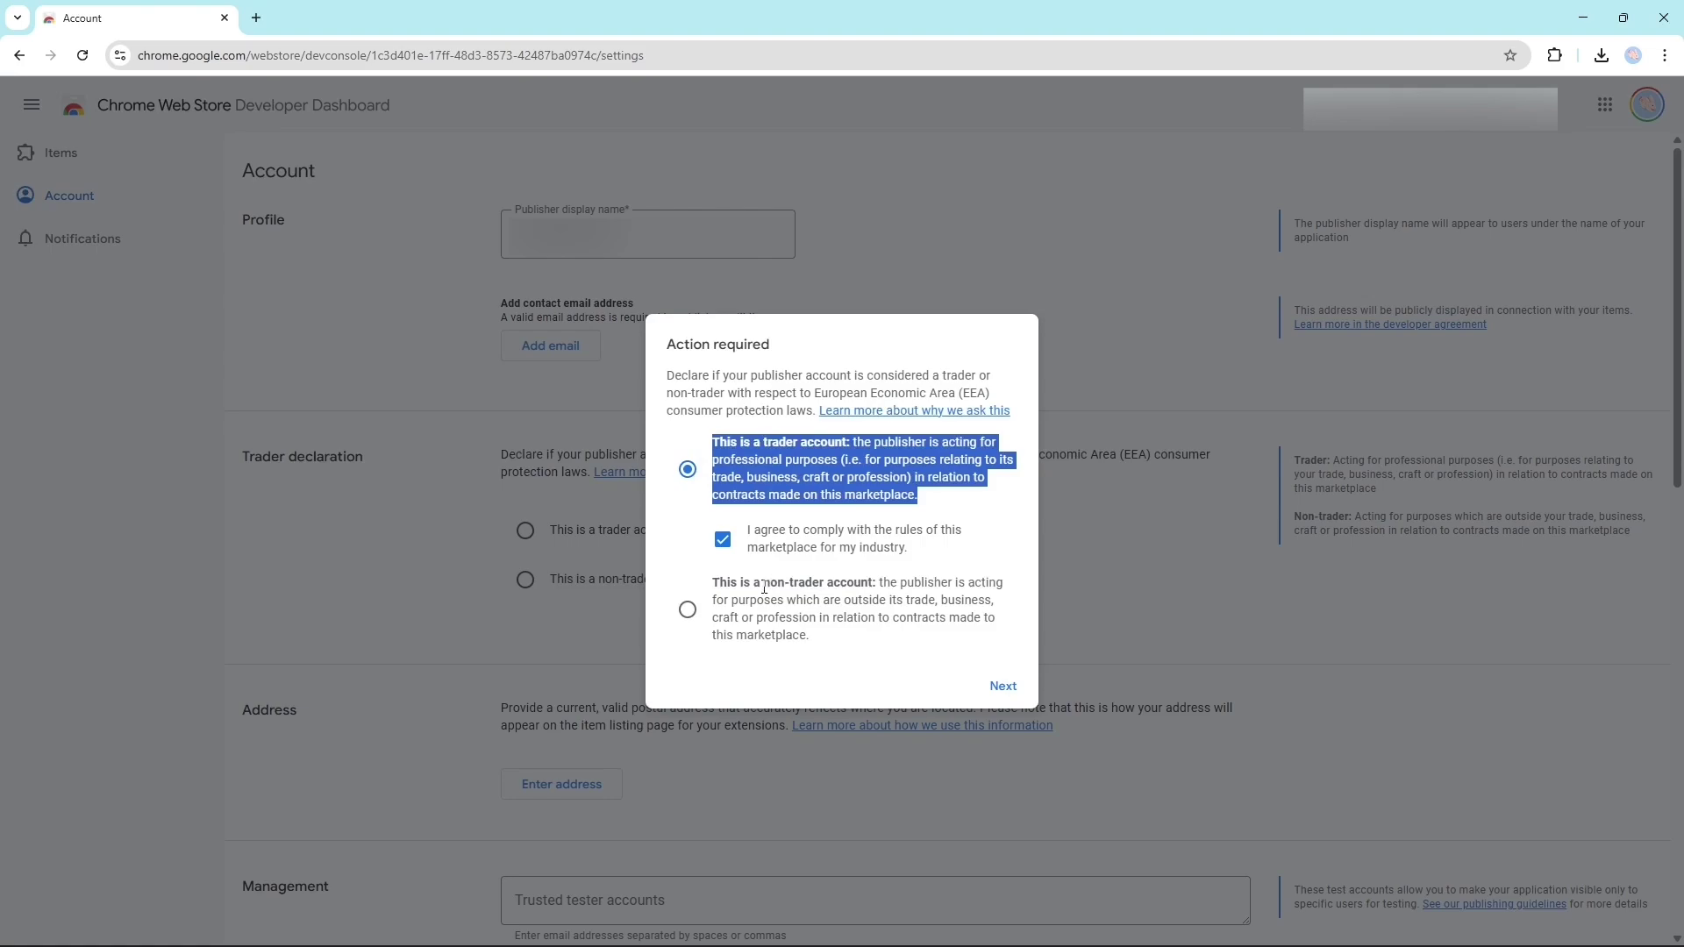
{"action": "left_click", "coordinate": [808, 462]}
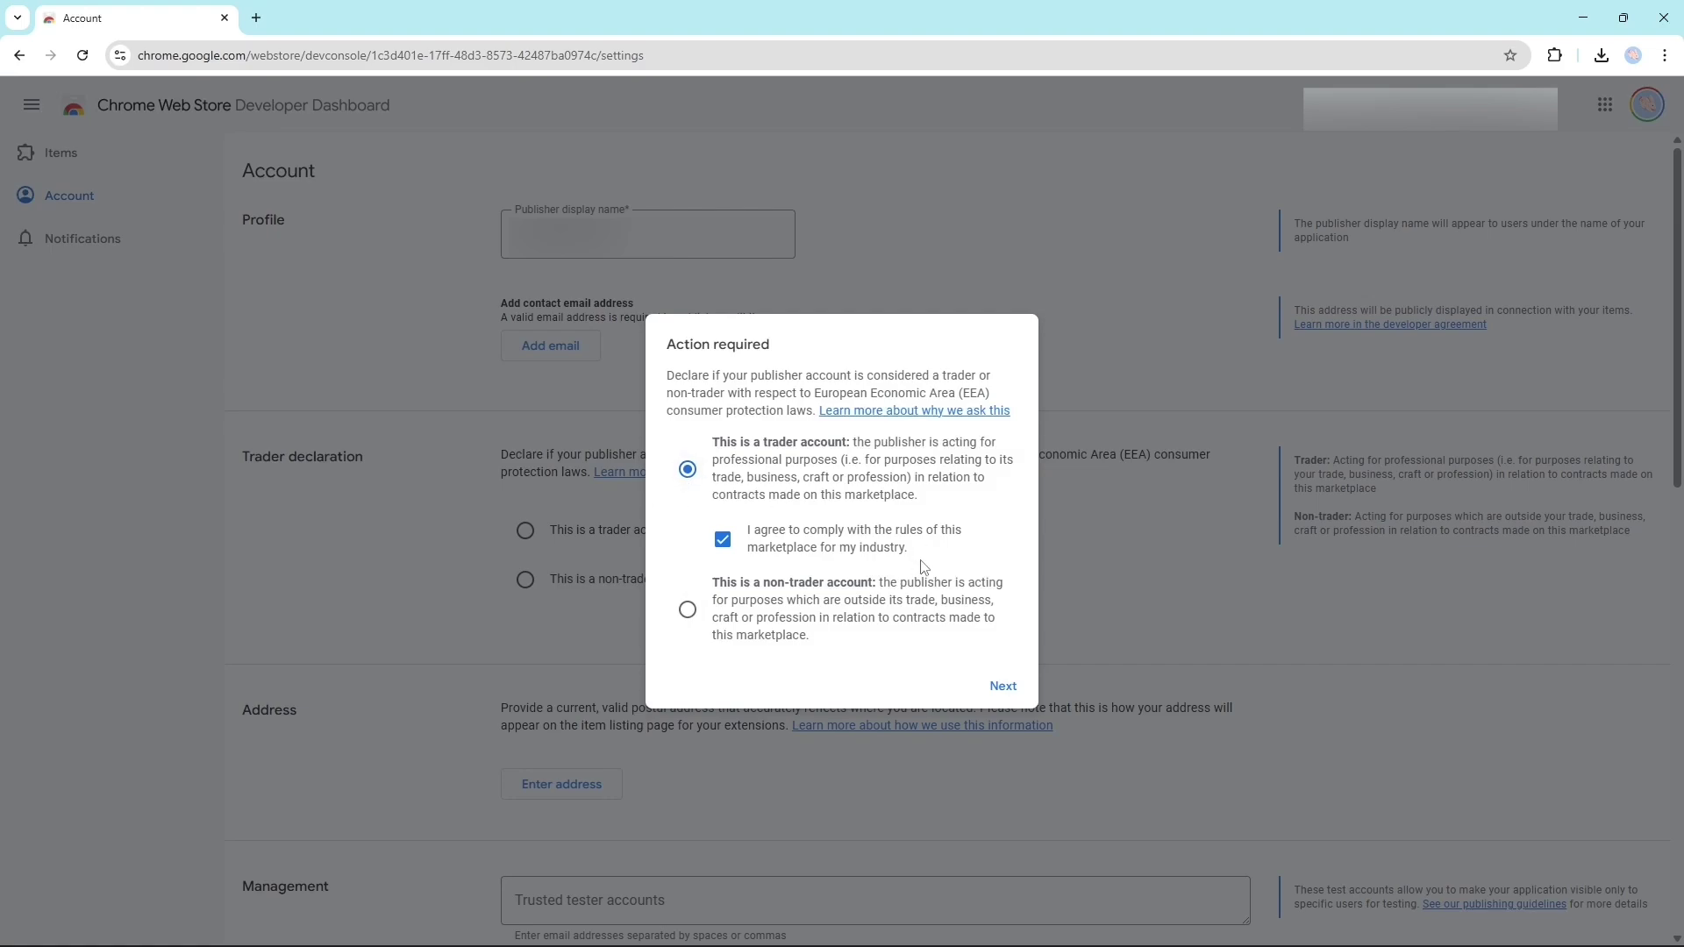
{"action": "left_click", "coordinate": [1003, 686]}
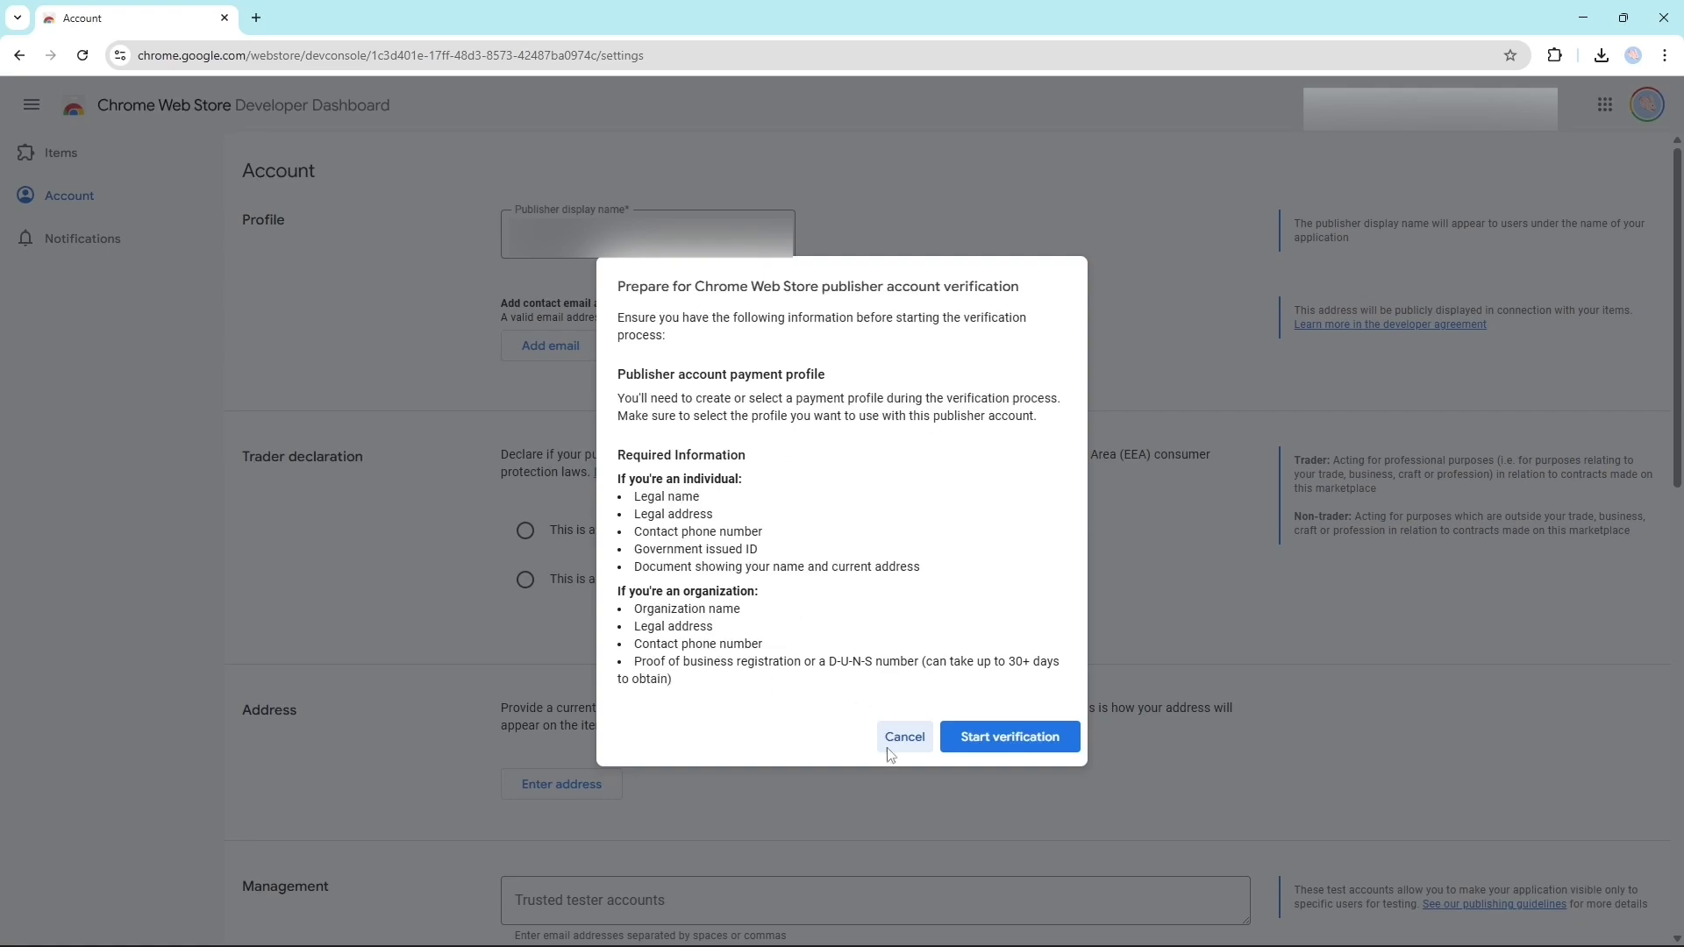
Start publisher verification with the saved payments profile and open the ID type list.
{"action": "left_click", "coordinate": [1022, 742]}
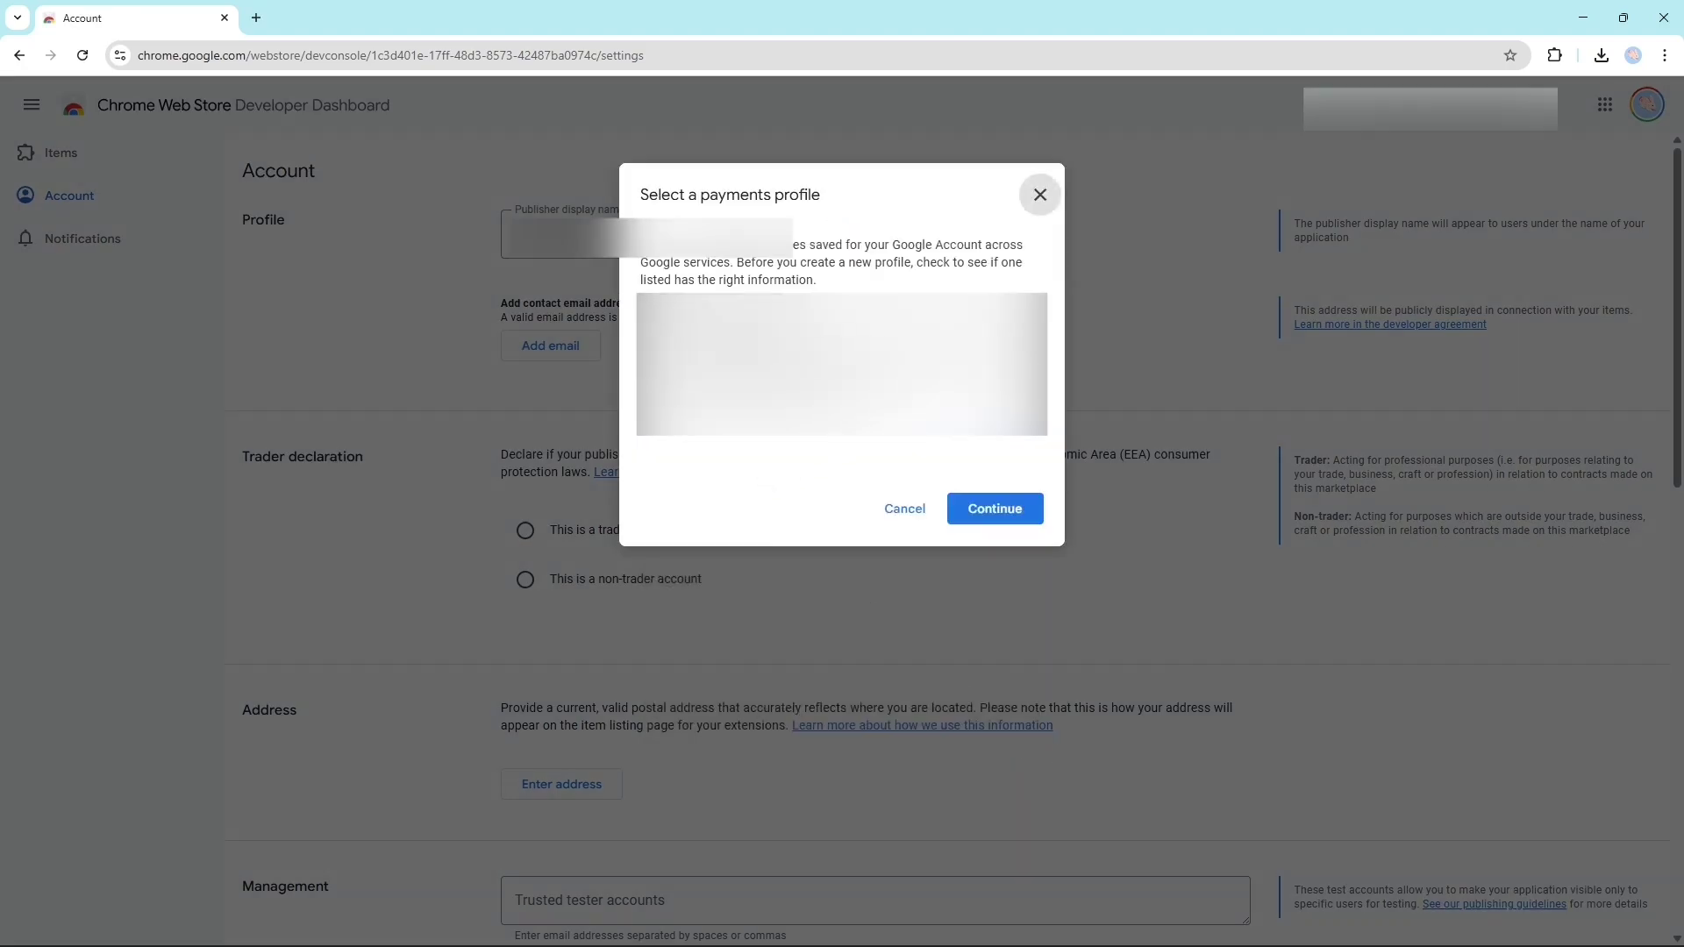
{"action": "left_click", "coordinate": [994, 510]}
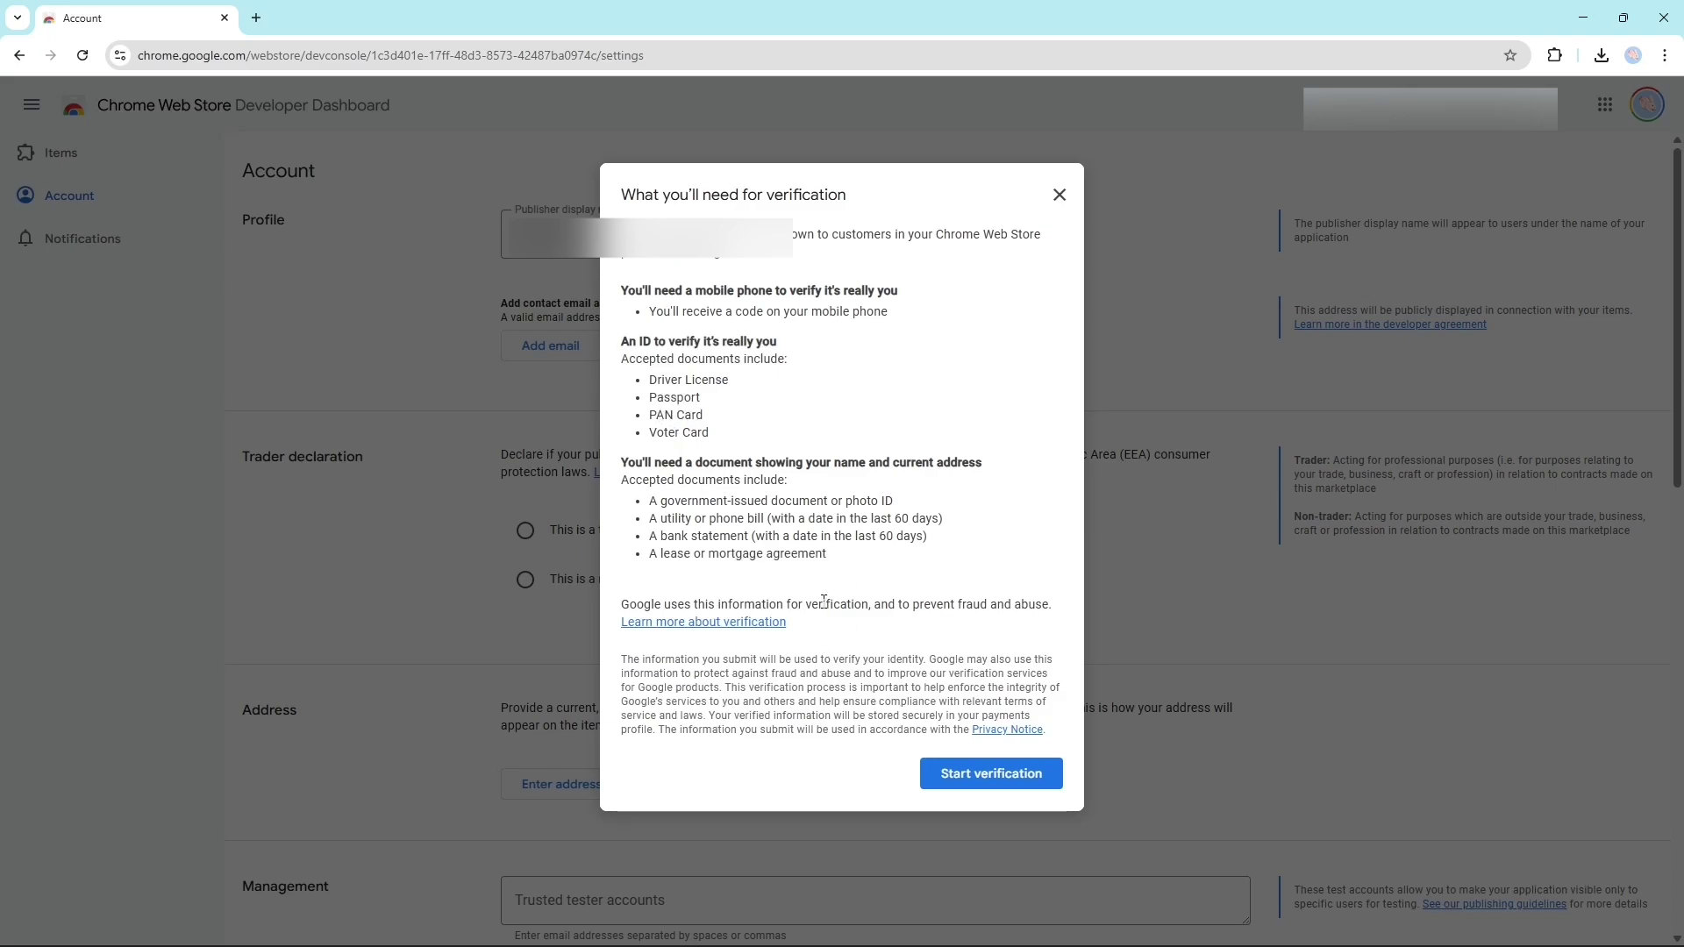
{"action": "left_click", "coordinate": [973, 773]}
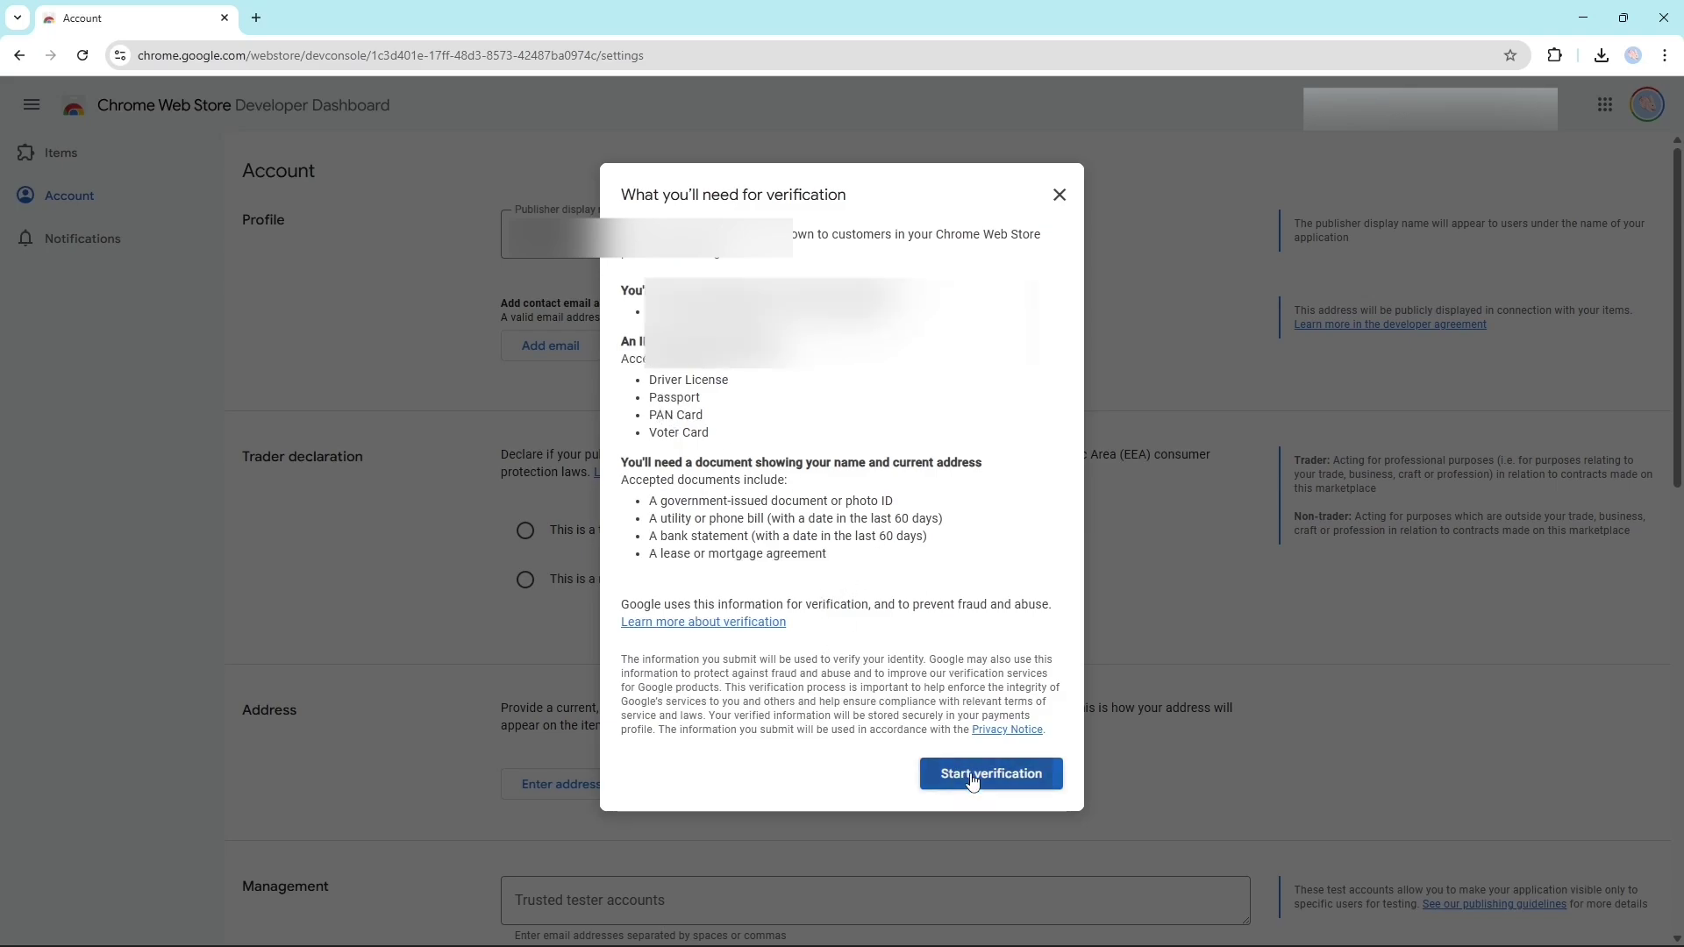
{"action": "left_click", "coordinate": [818, 502]}
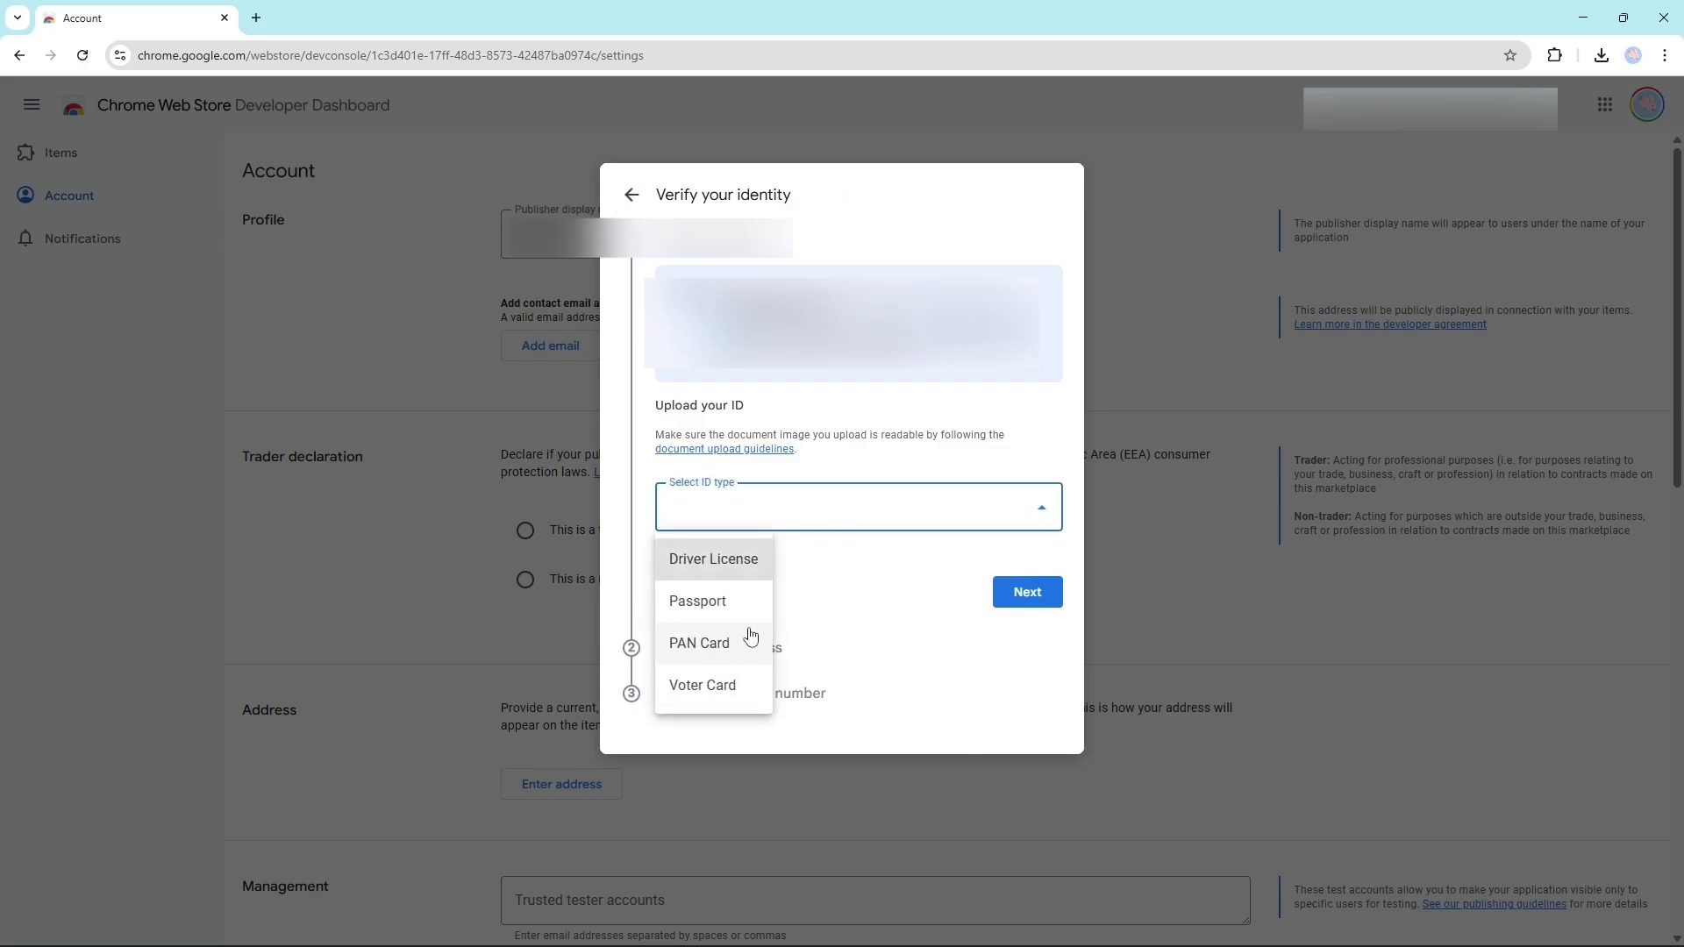
Choose Voter Card as the ID type, provide the ID and address documents, and continue.
{"action": "left_click", "coordinate": [737, 685]}
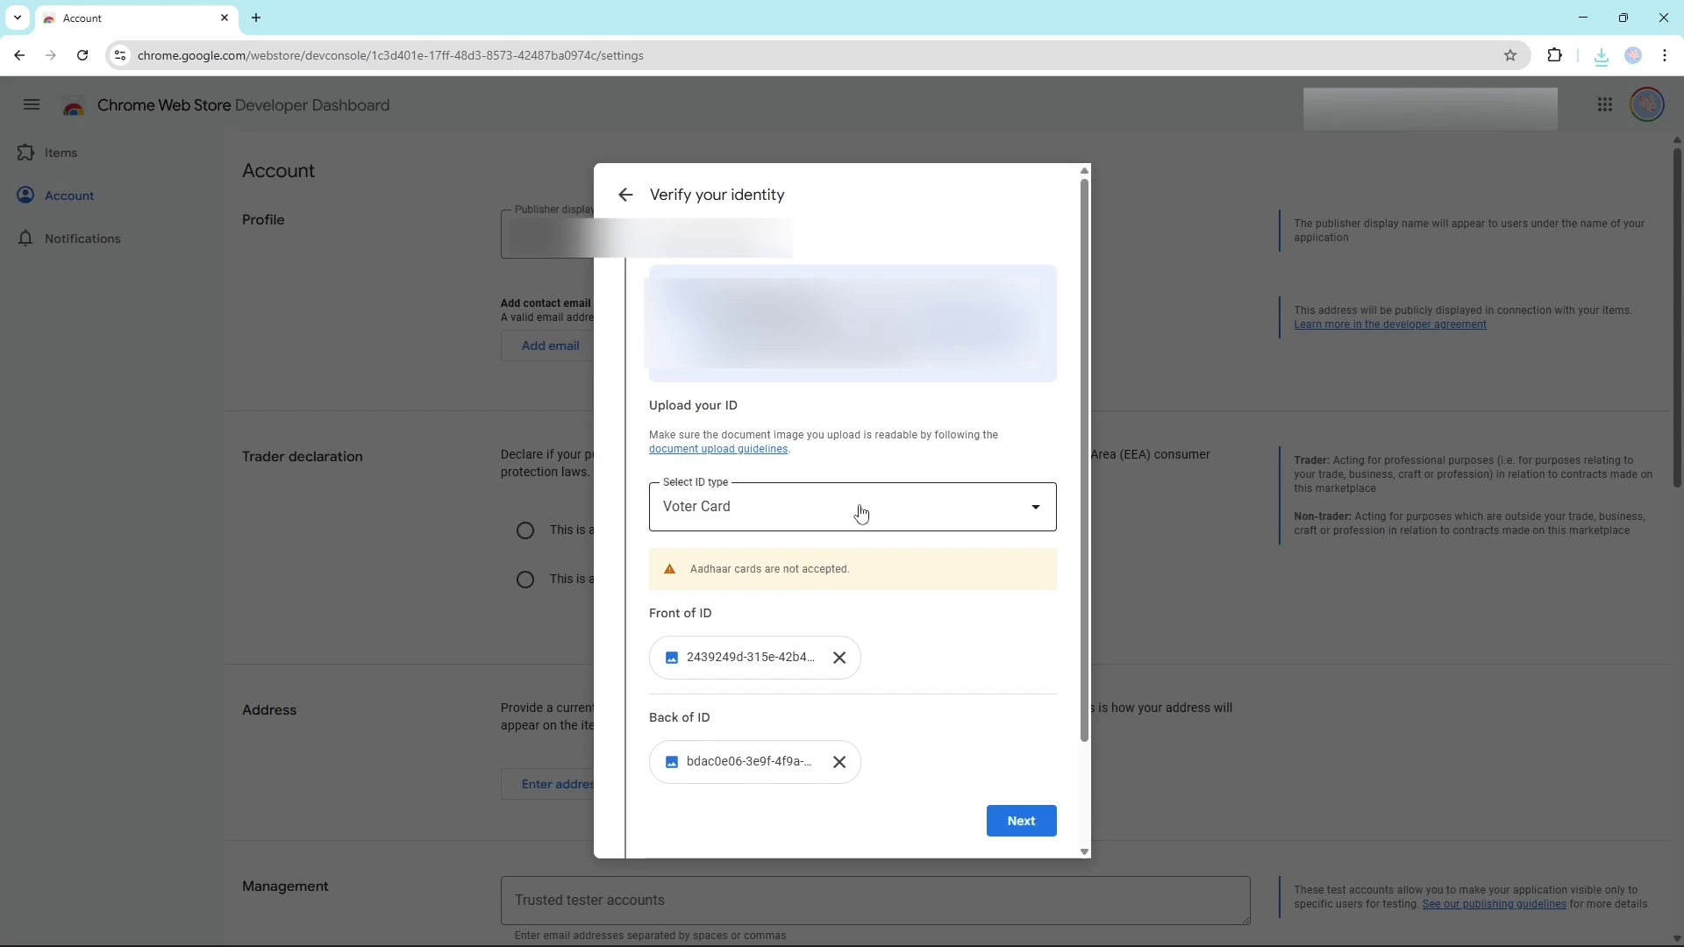
{"action": "left_click", "coordinate": [860, 514]}
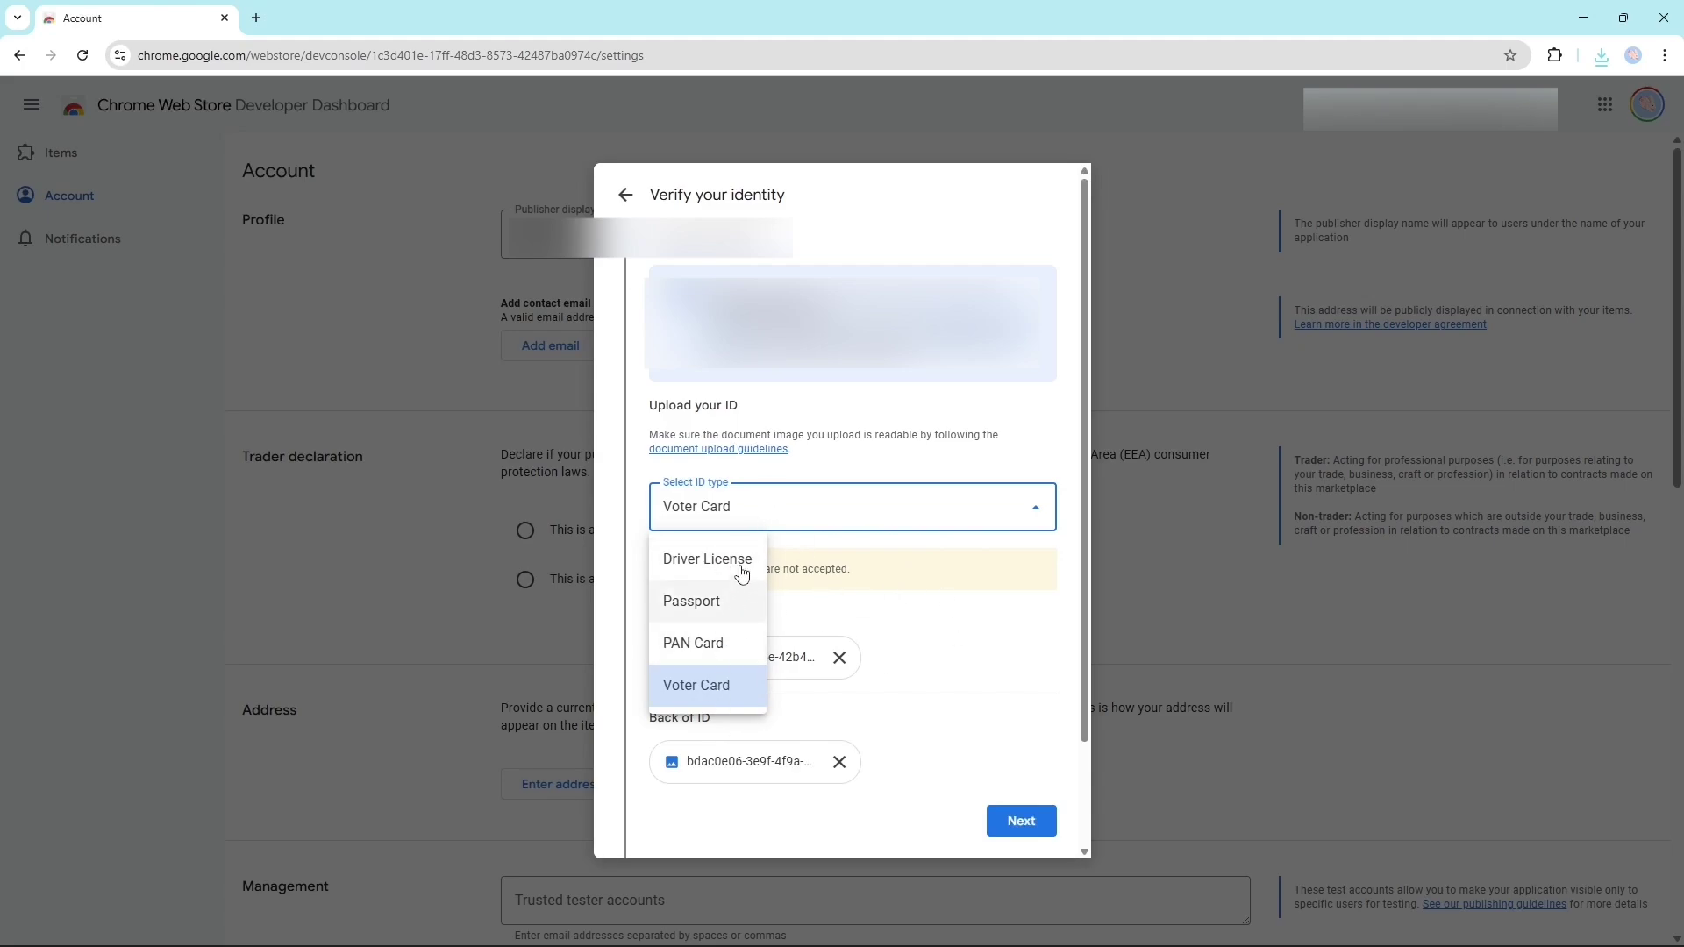
{"action": "left_click", "coordinate": [993, 630]}
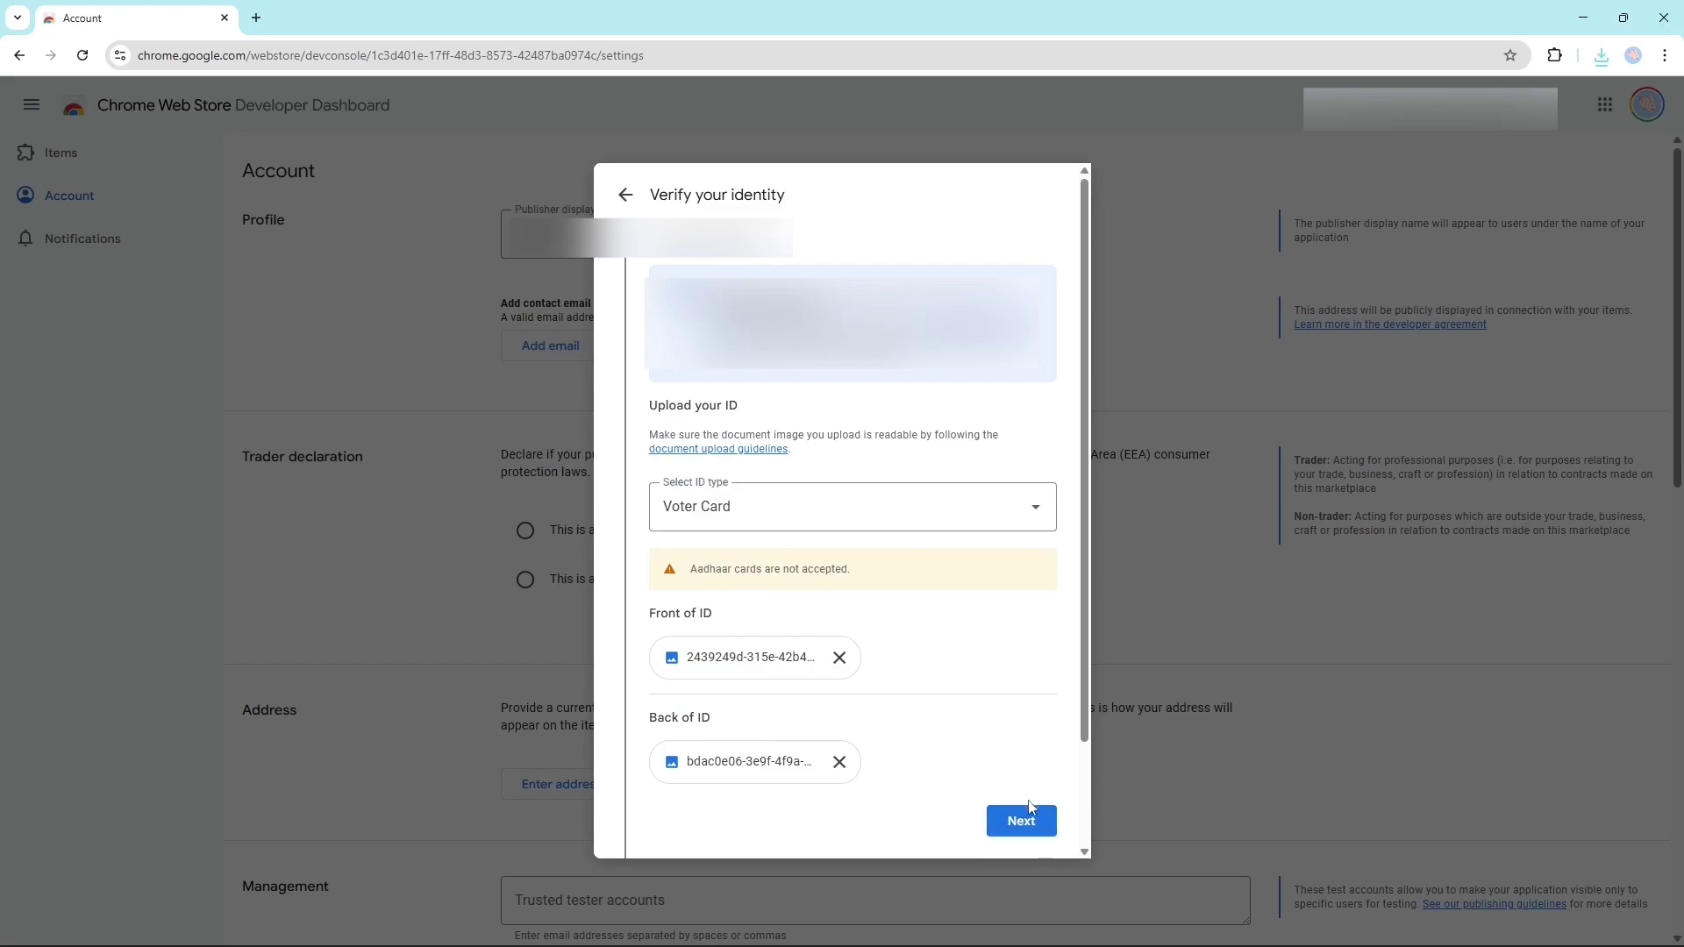
{"action": "left_click", "coordinate": [1030, 822]}
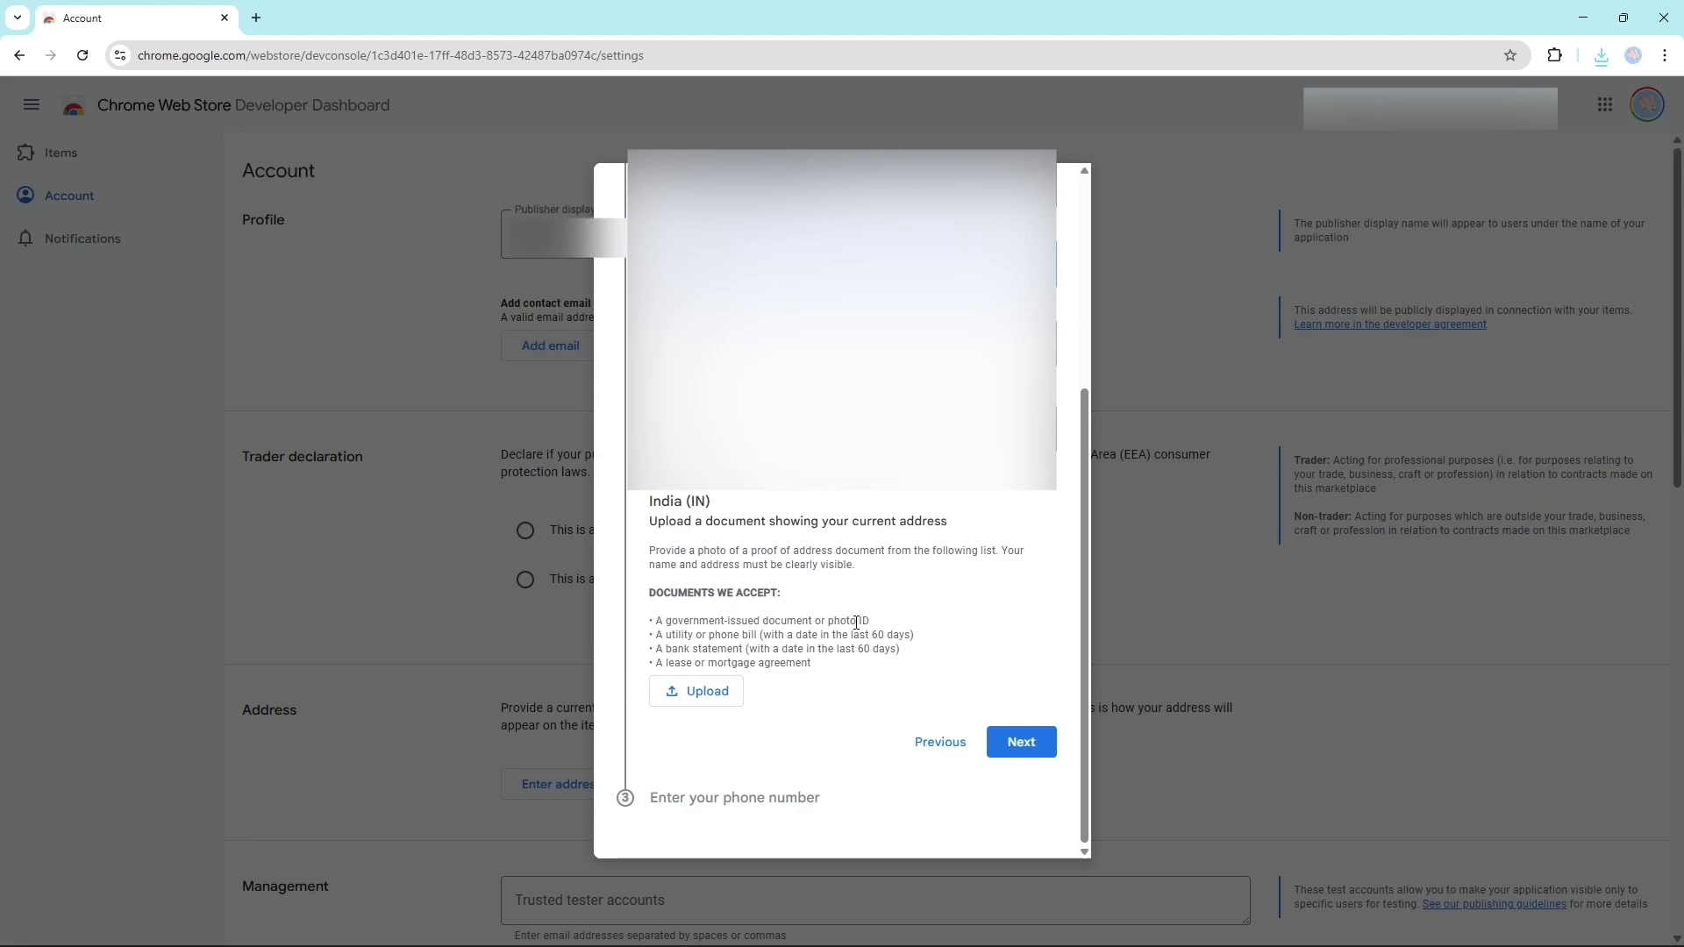
{"action": "left_click", "coordinate": [1021, 742]}
Submit the verification details and paste the mobile phone number to receive a code.
{"action": "left_click", "coordinate": [1020, 735]}
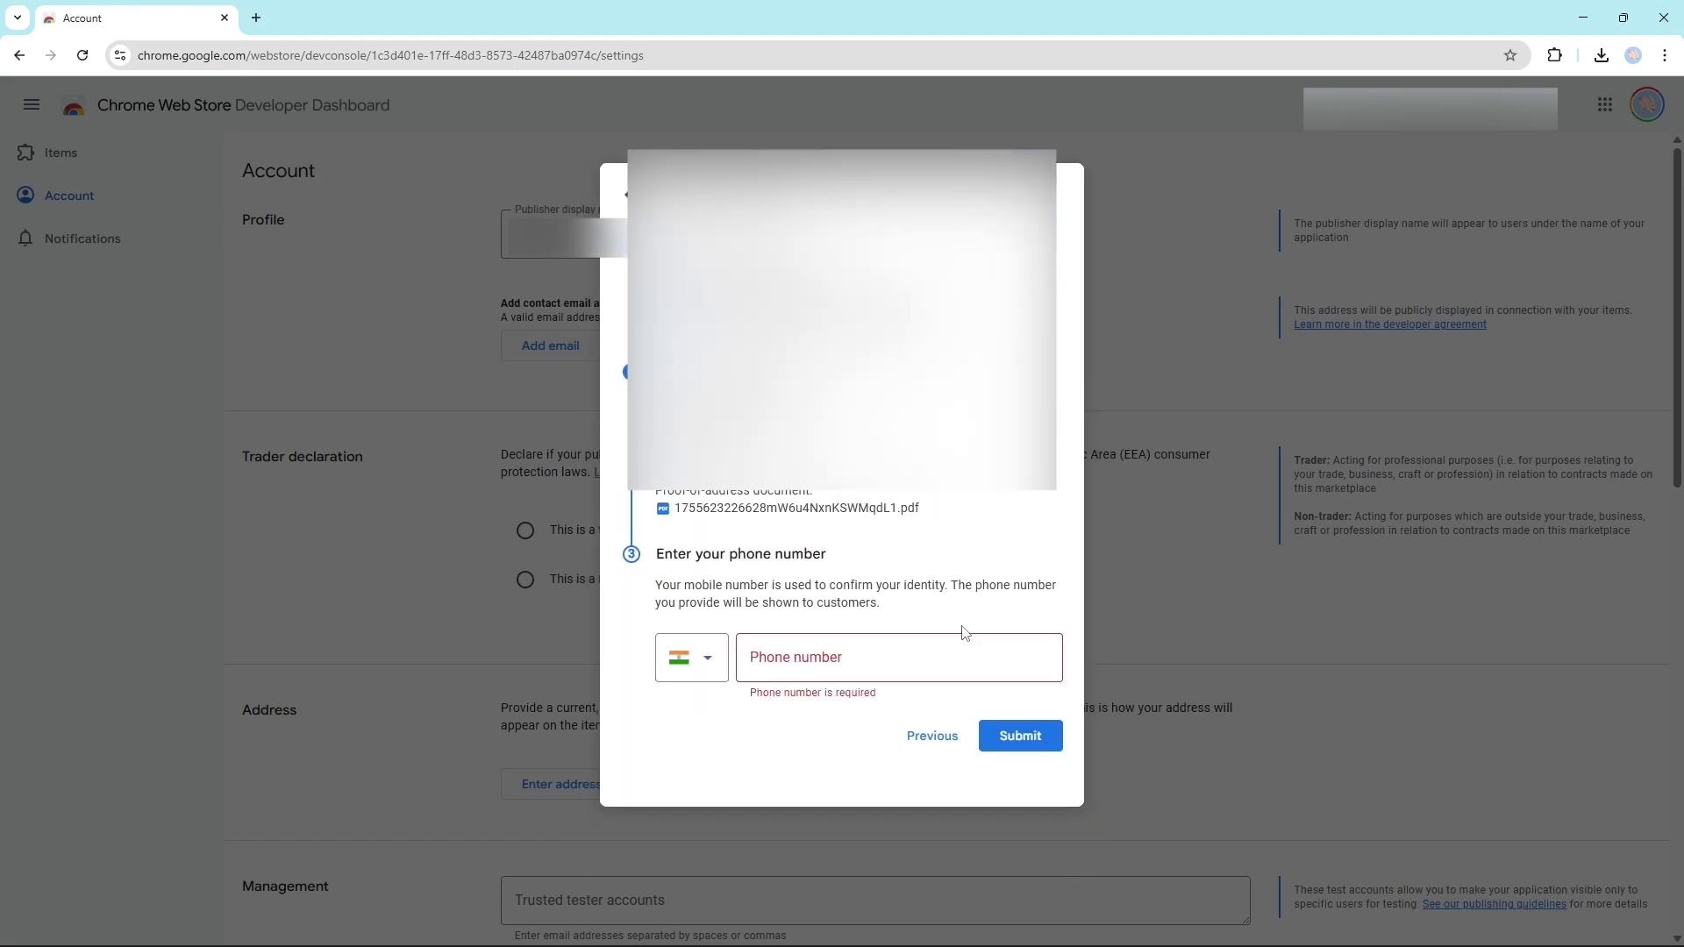
{"action": "left_click", "coordinate": [798, 661]}
{"action": "key", "text": "ctrl+v"}
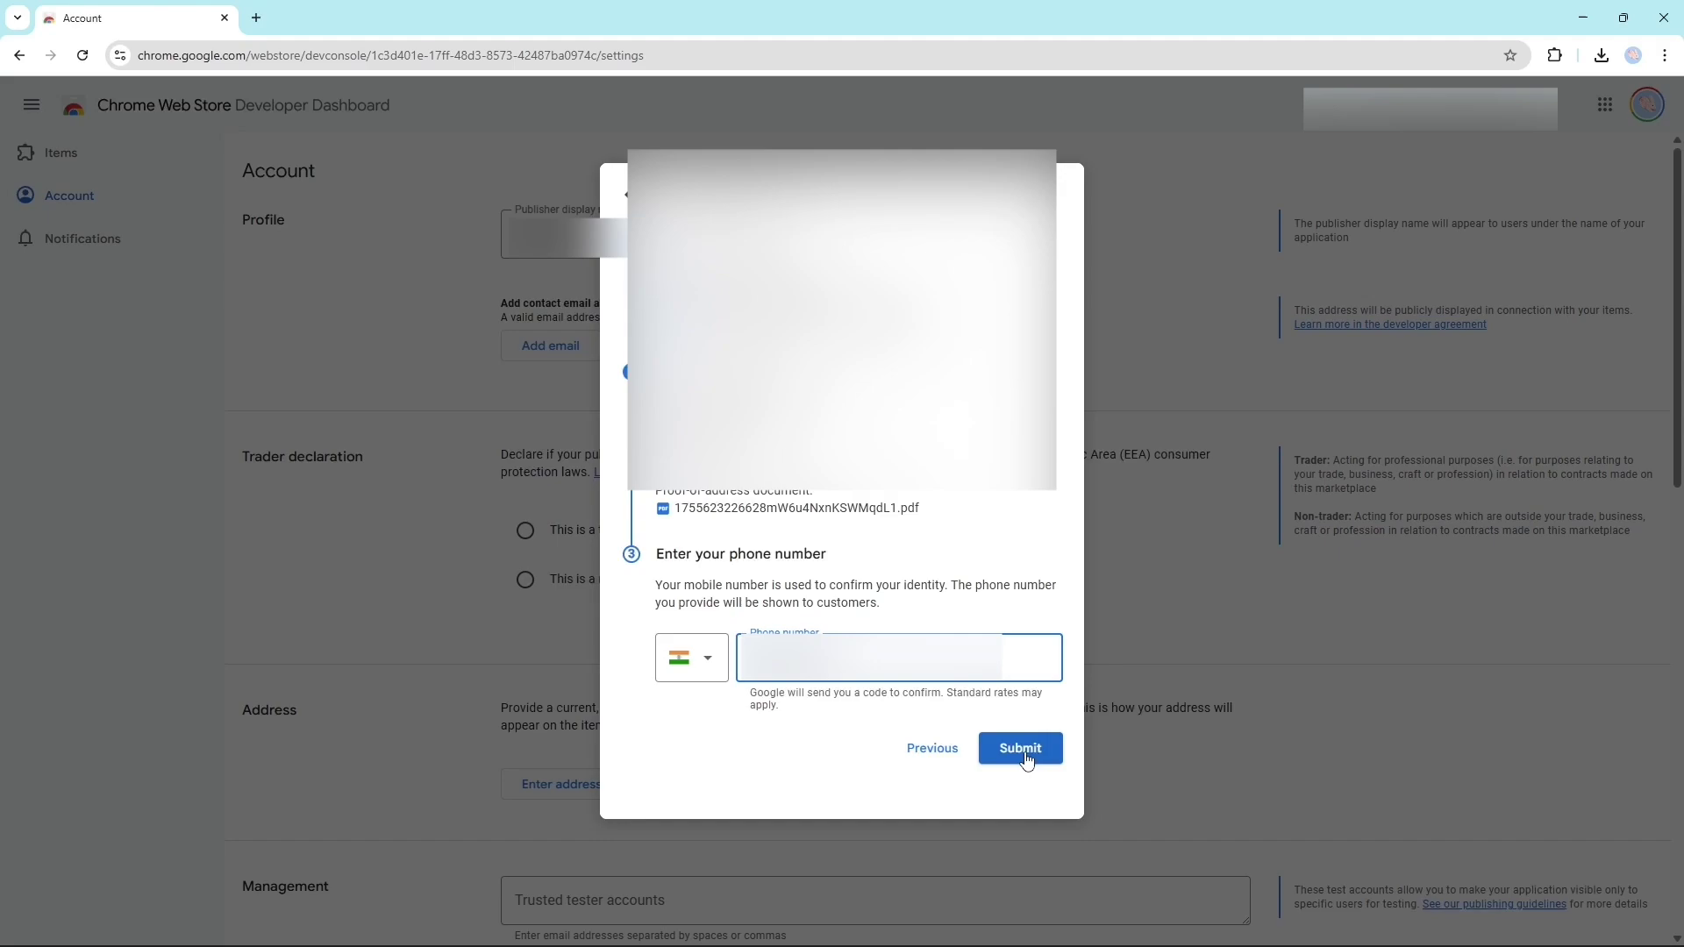
{"action": "left_click", "coordinate": [1027, 760]}
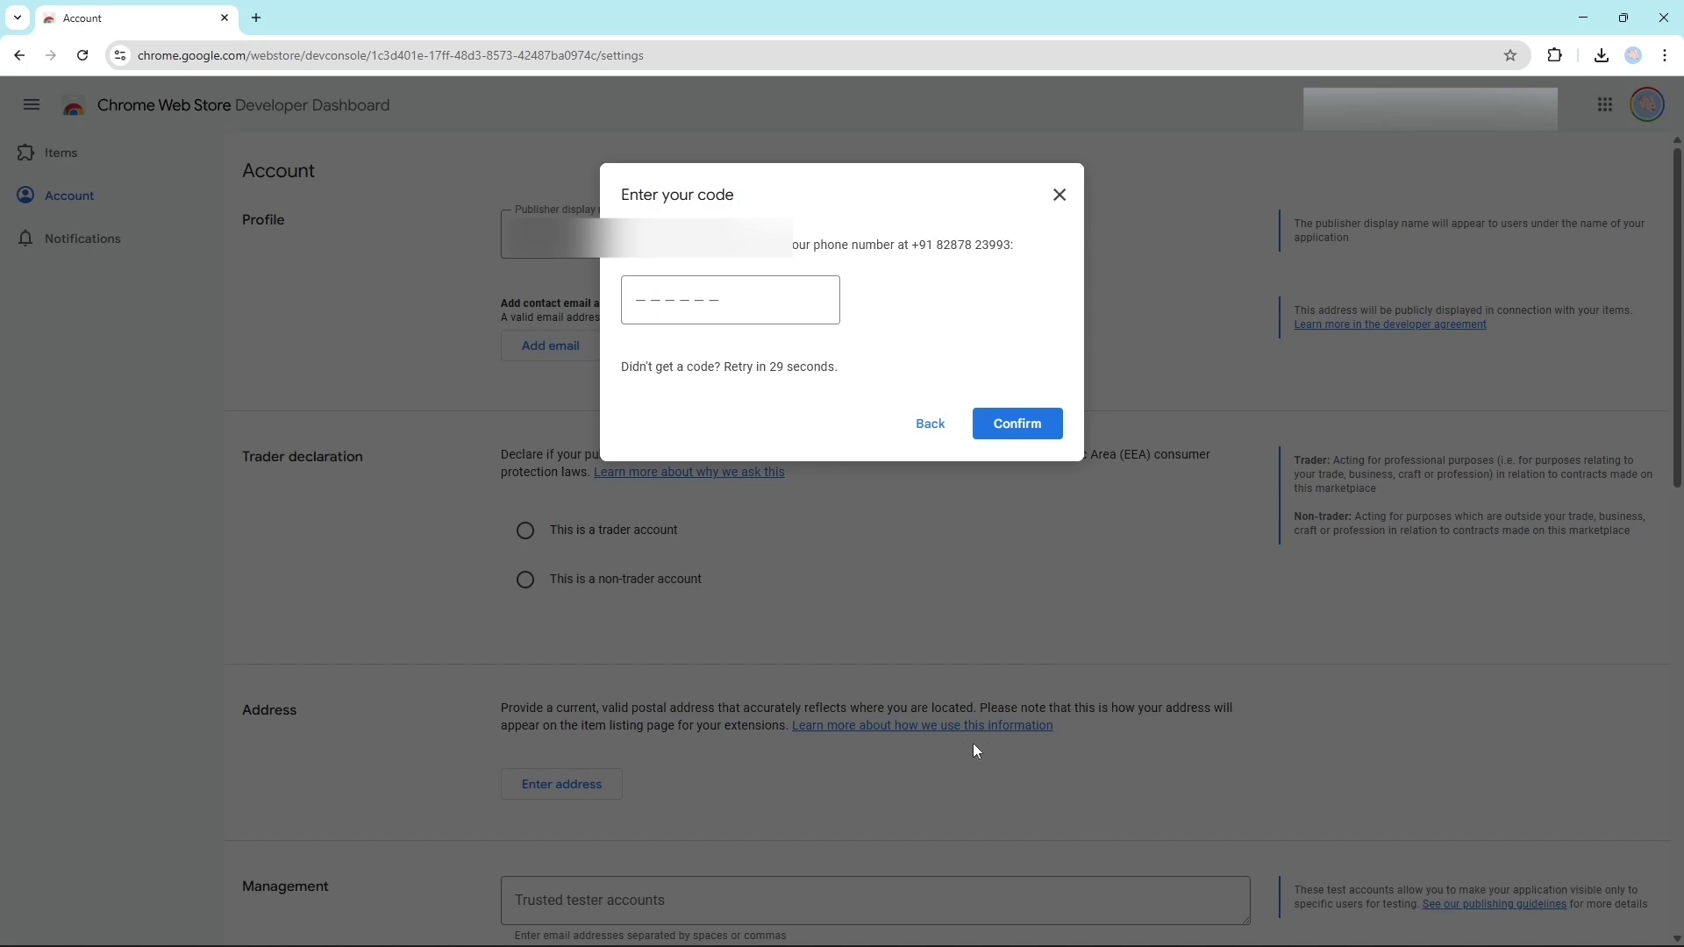
Enter the SMS verification code, confirm it, and dismiss the Verification in progress notice.
{"action": "left_click", "coordinate": [714, 293]}
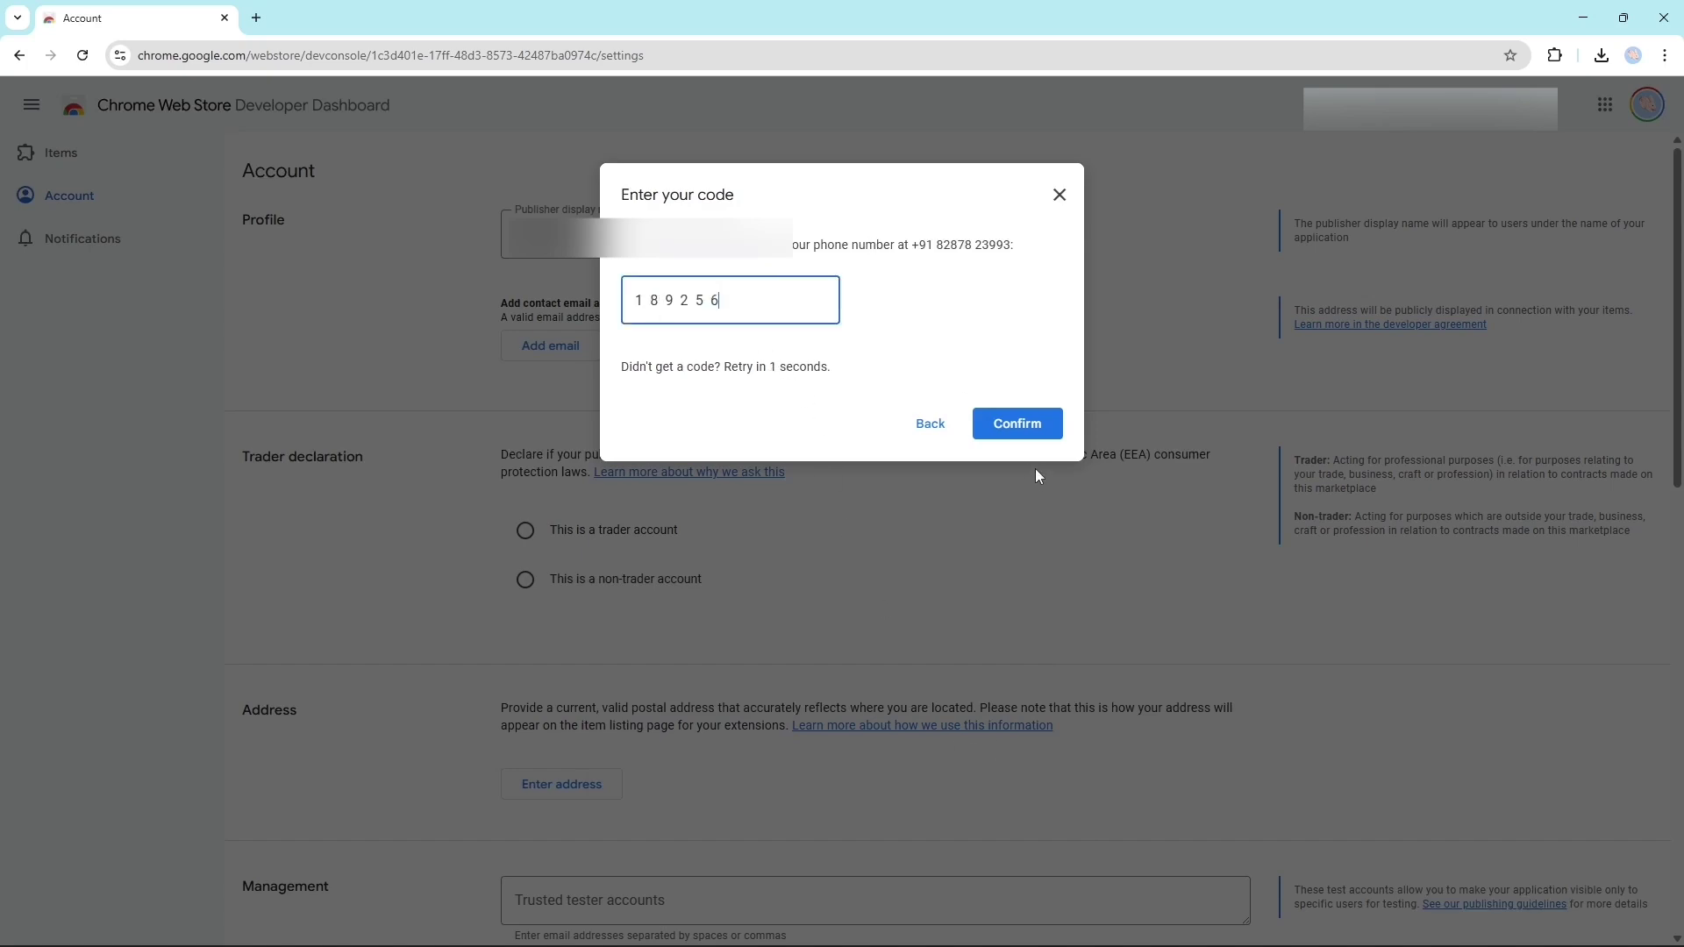
{"action": "left_click", "coordinate": [1035, 429]}
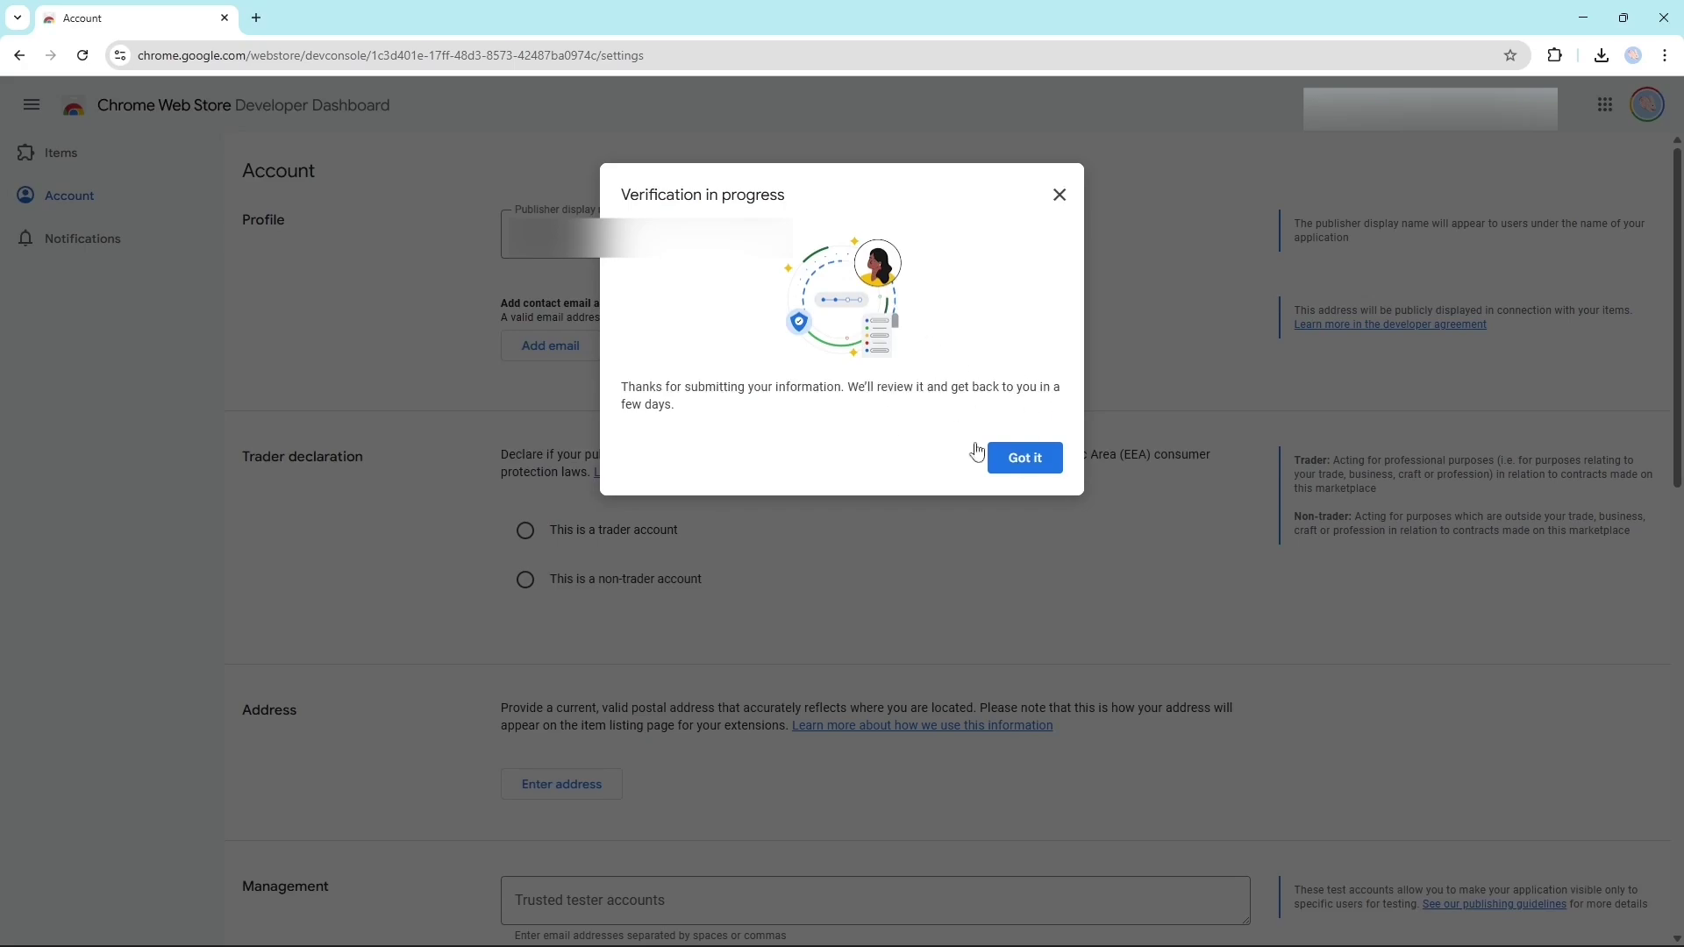
{"action": "left_click", "coordinate": [1039, 468]}
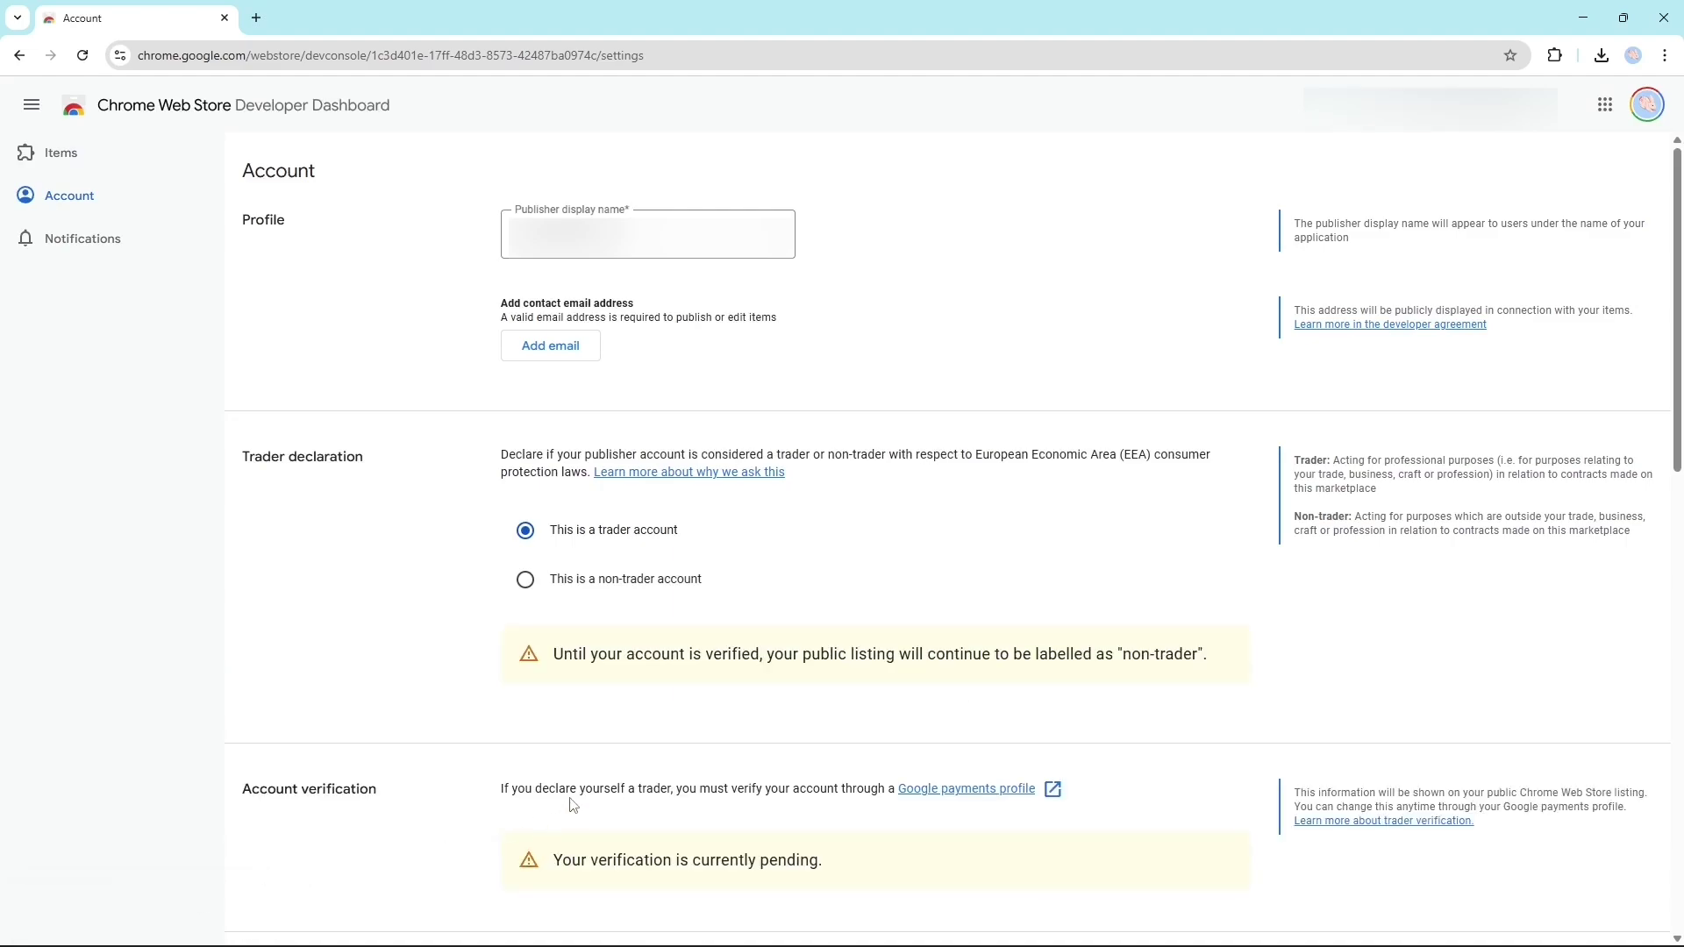
Scroll down the Account page, then switch to Items in the left sidebar.
{"action": "scroll", "coordinate": [755, 459], "scroll_direction": "down", "scroll_amount": 1}
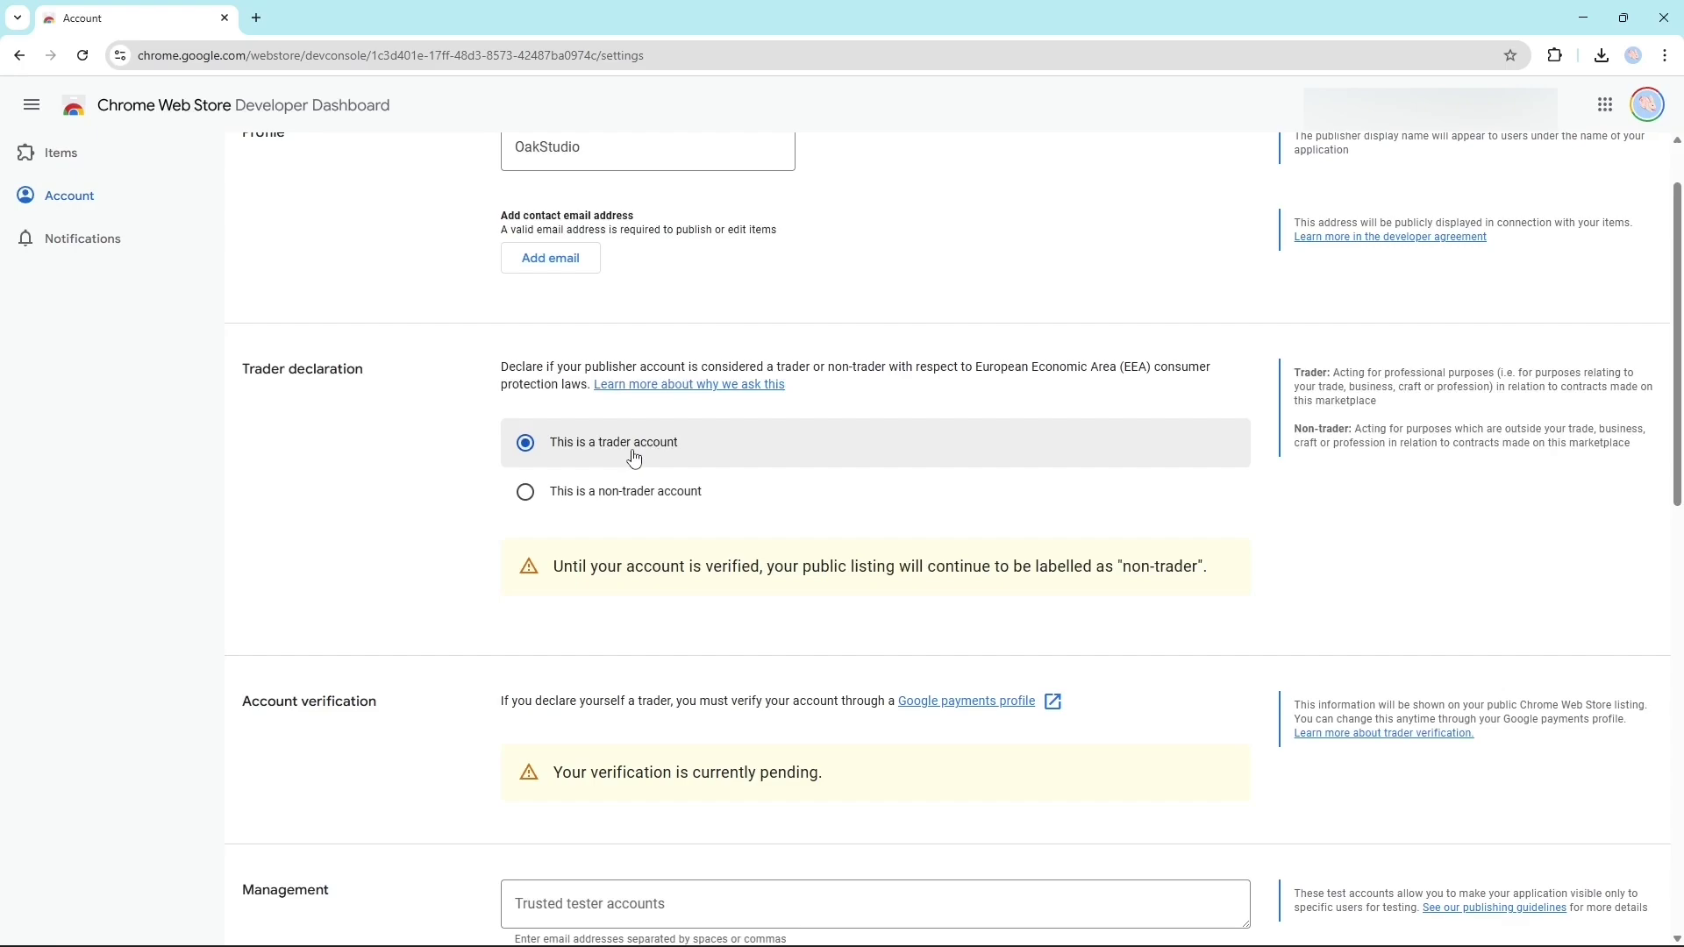
{"action": "left_click", "coordinate": [87, 154]}
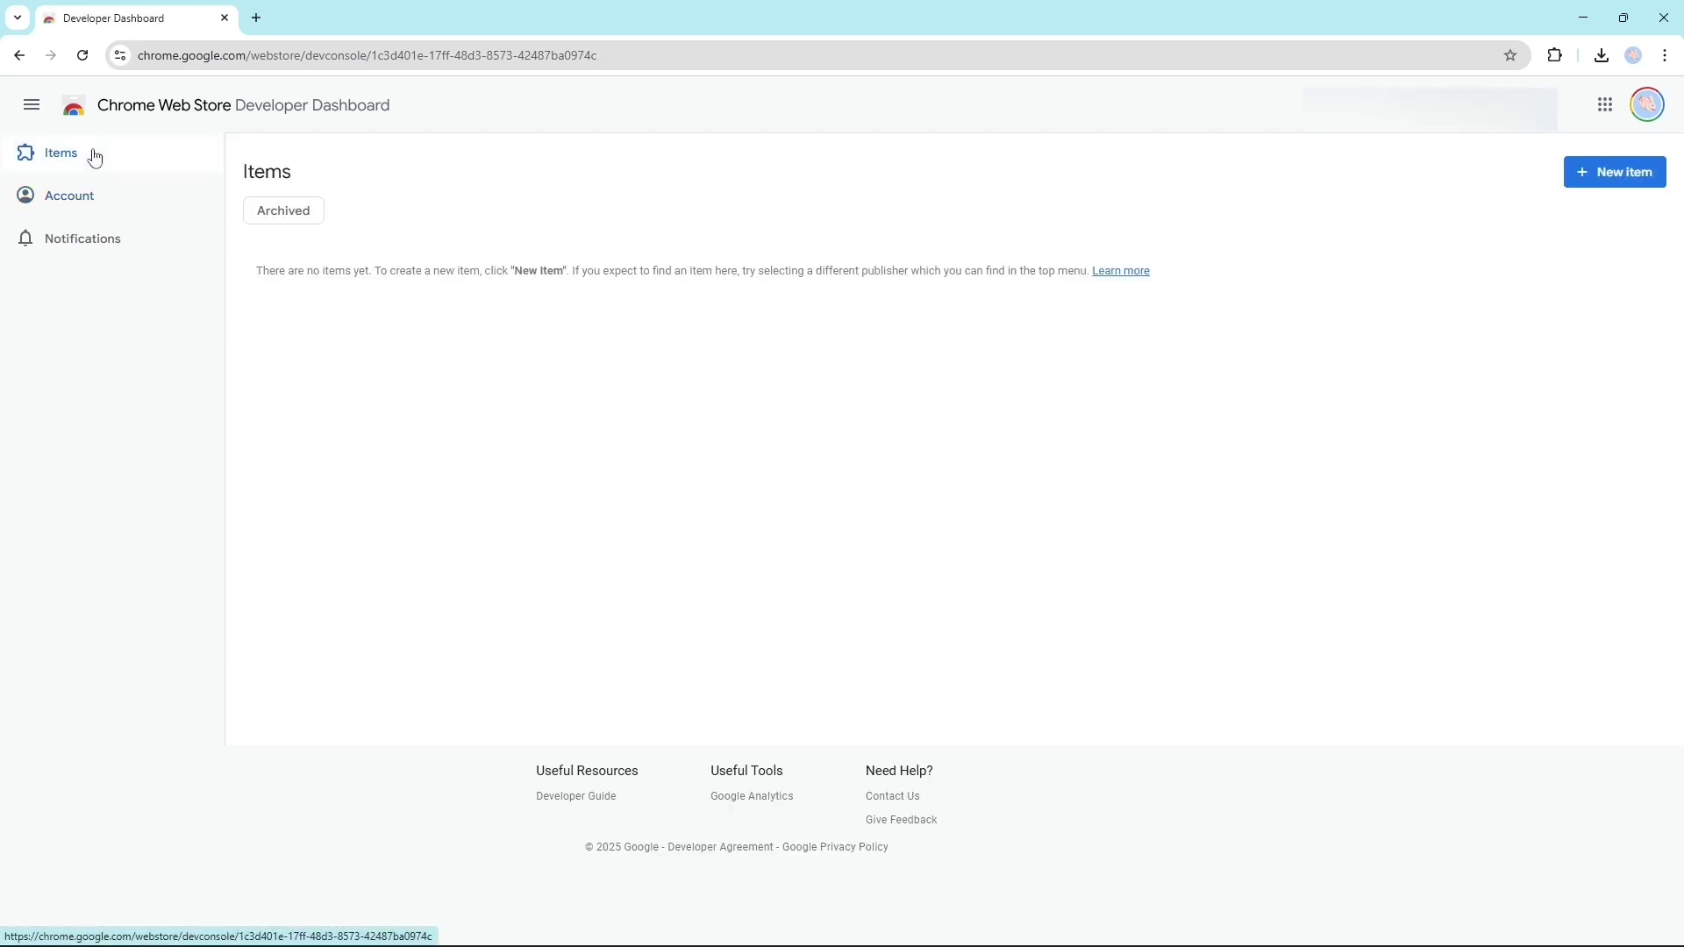
Create a new item by uploading the Turn Webpage to PDF zip package.
{"action": "left_click", "coordinate": [1601, 180]}
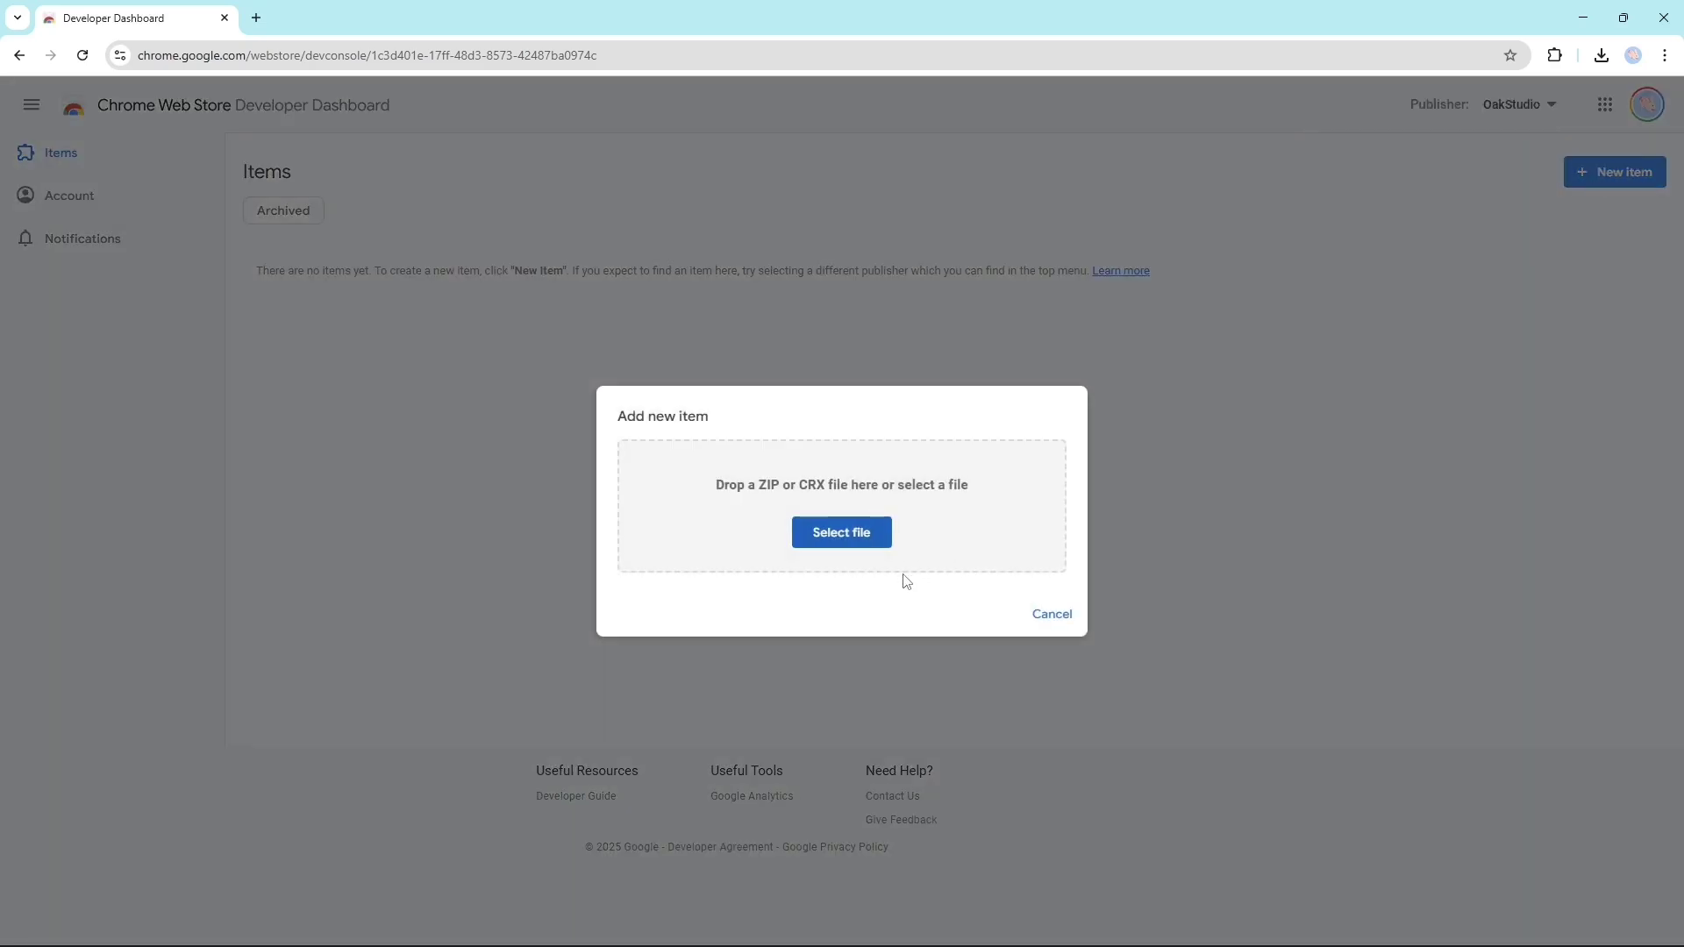
{"action": "left_click", "coordinate": [842, 533]}
{"action": "double_click", "coordinate": [259, 192]}
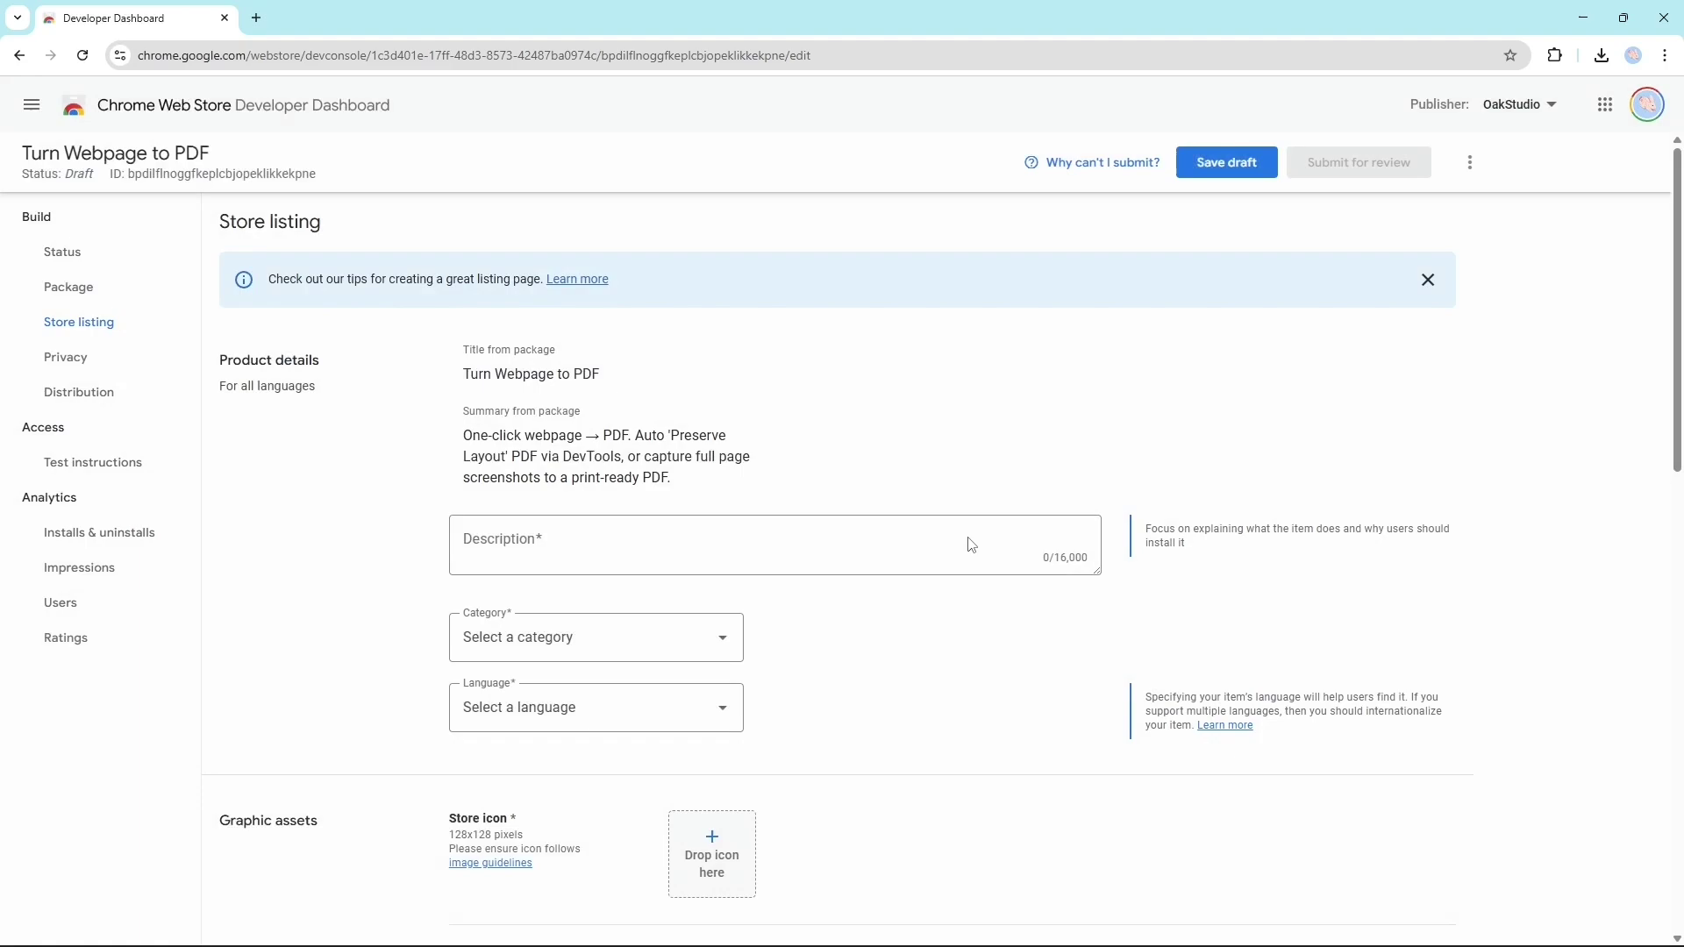
Paste the prepared description, pick the Tools category, and review the rest of the store listing.
{"action": "left_click", "coordinate": [643, 547]}
{"action": "type", "text": "Turn Webpage to PDF is a simple and powerful browser extension that lets you instantly save any webpage as a high-quality PDF file. With just one click, you can preserve the layout, images, and text exactly as they appear online—perfect for offline reading, sharing, or archiving important content."}
{"action": "left_click", "coordinate": [606, 695]}
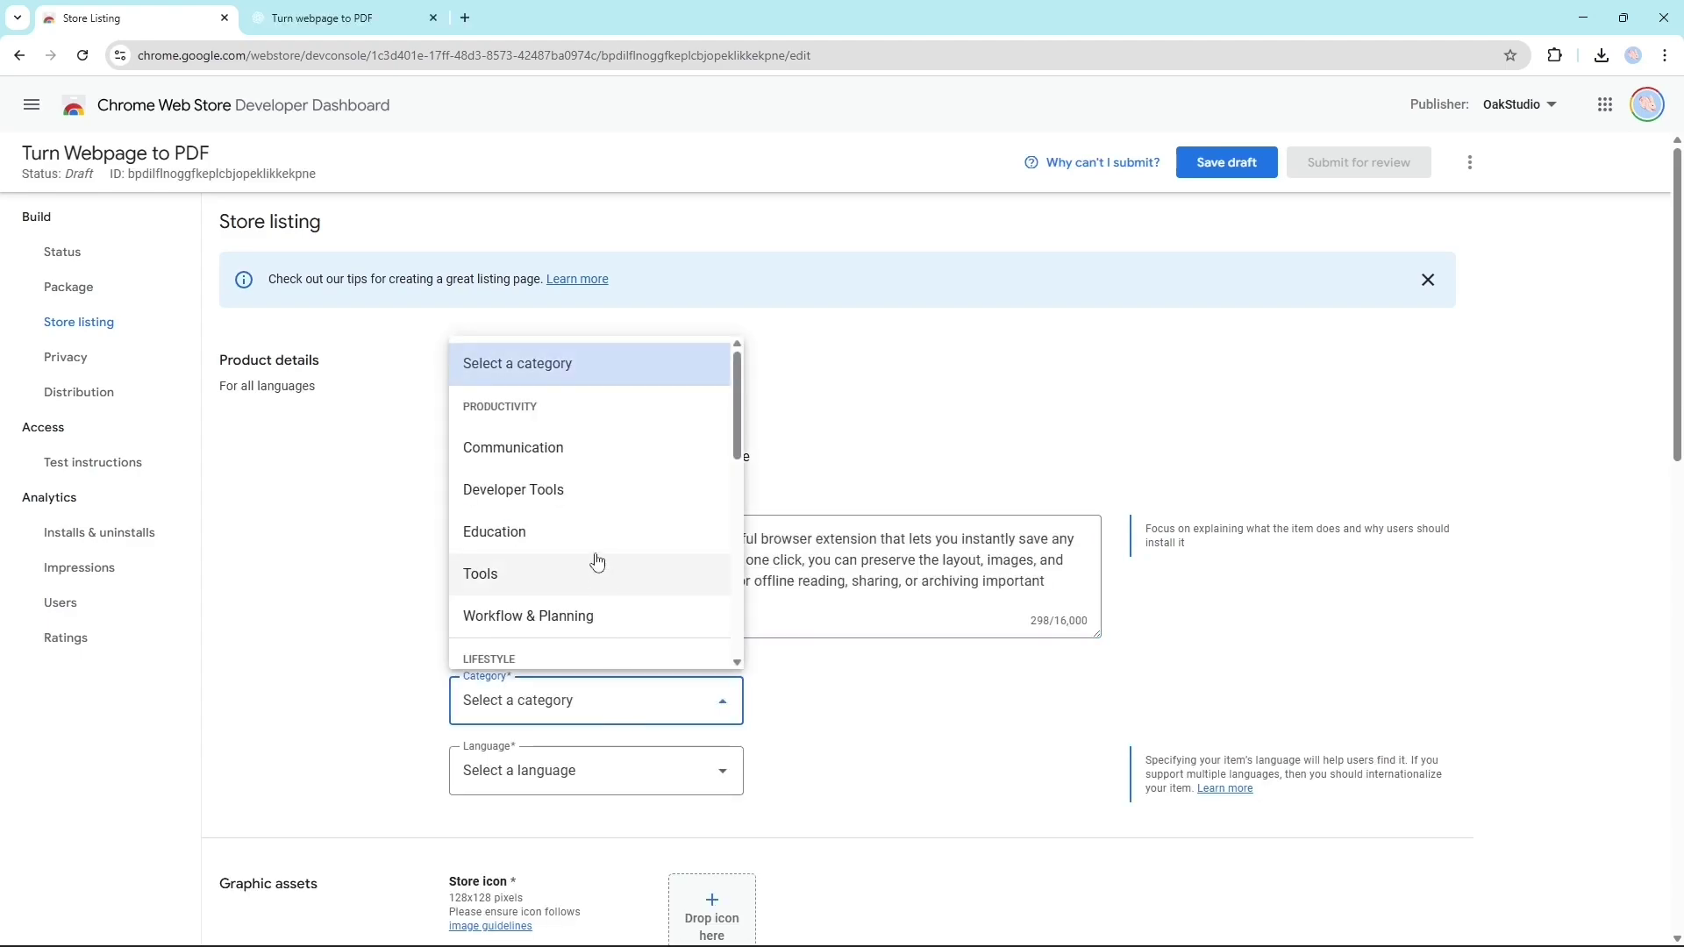
{"action": "scroll", "coordinate": [590, 548], "scroll_direction": "down", "scroll_amount": 3}
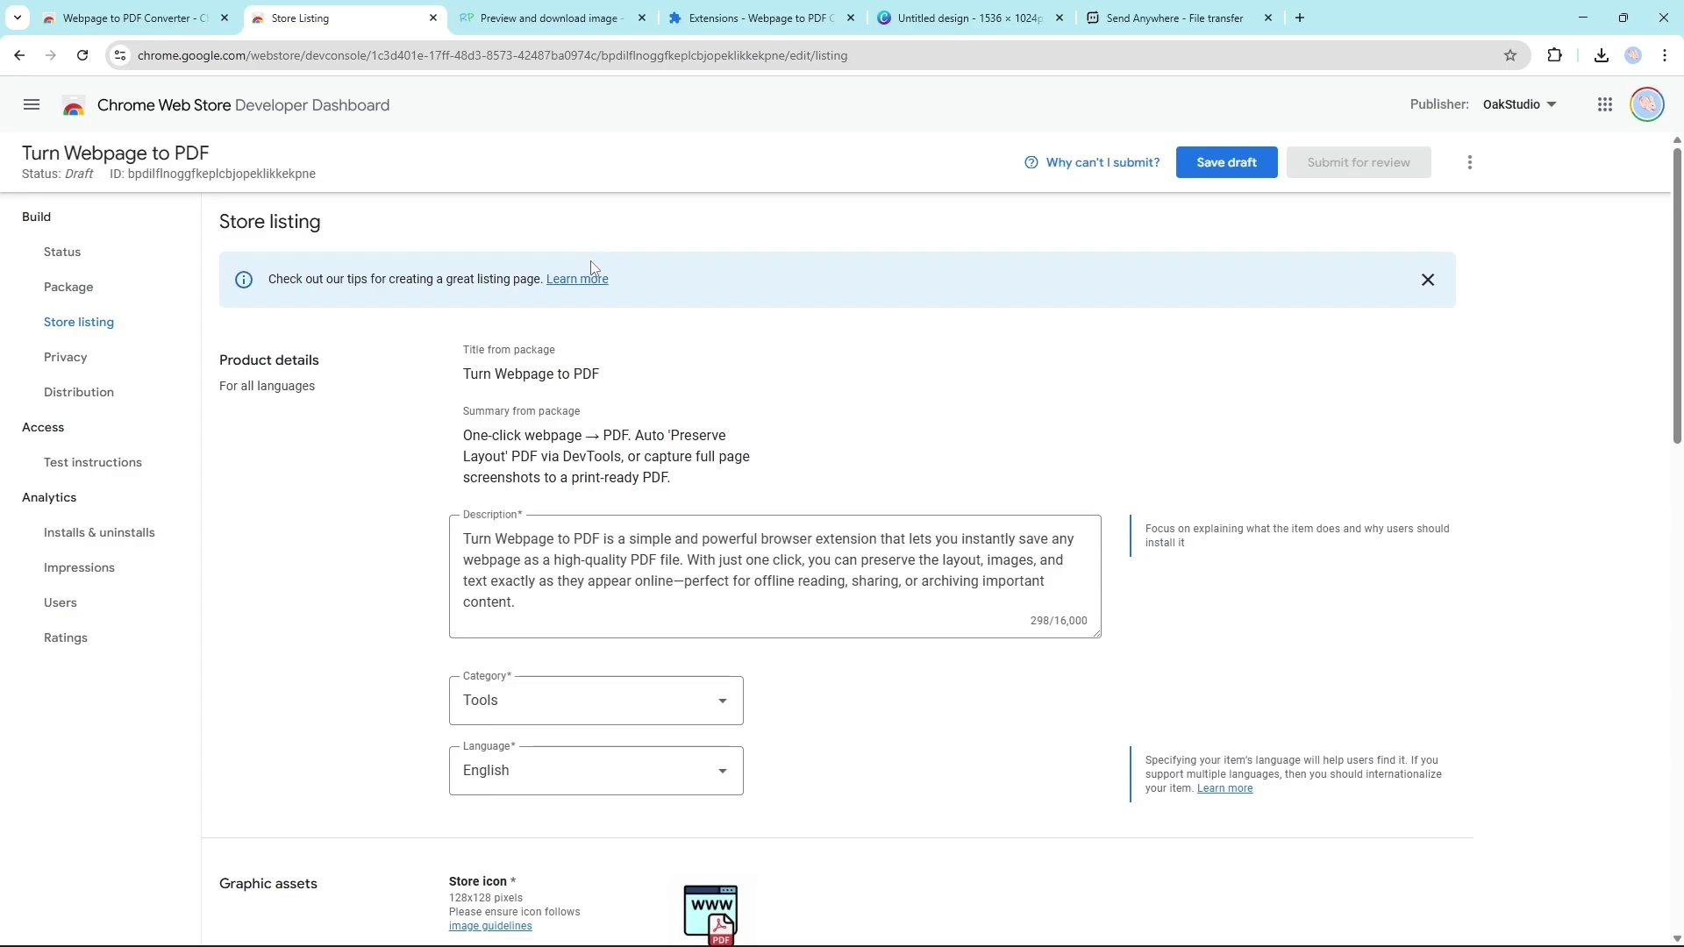
{"action": "scroll", "coordinate": [499, 465], "scroll_direction": "down", "scroll_amount": 6}
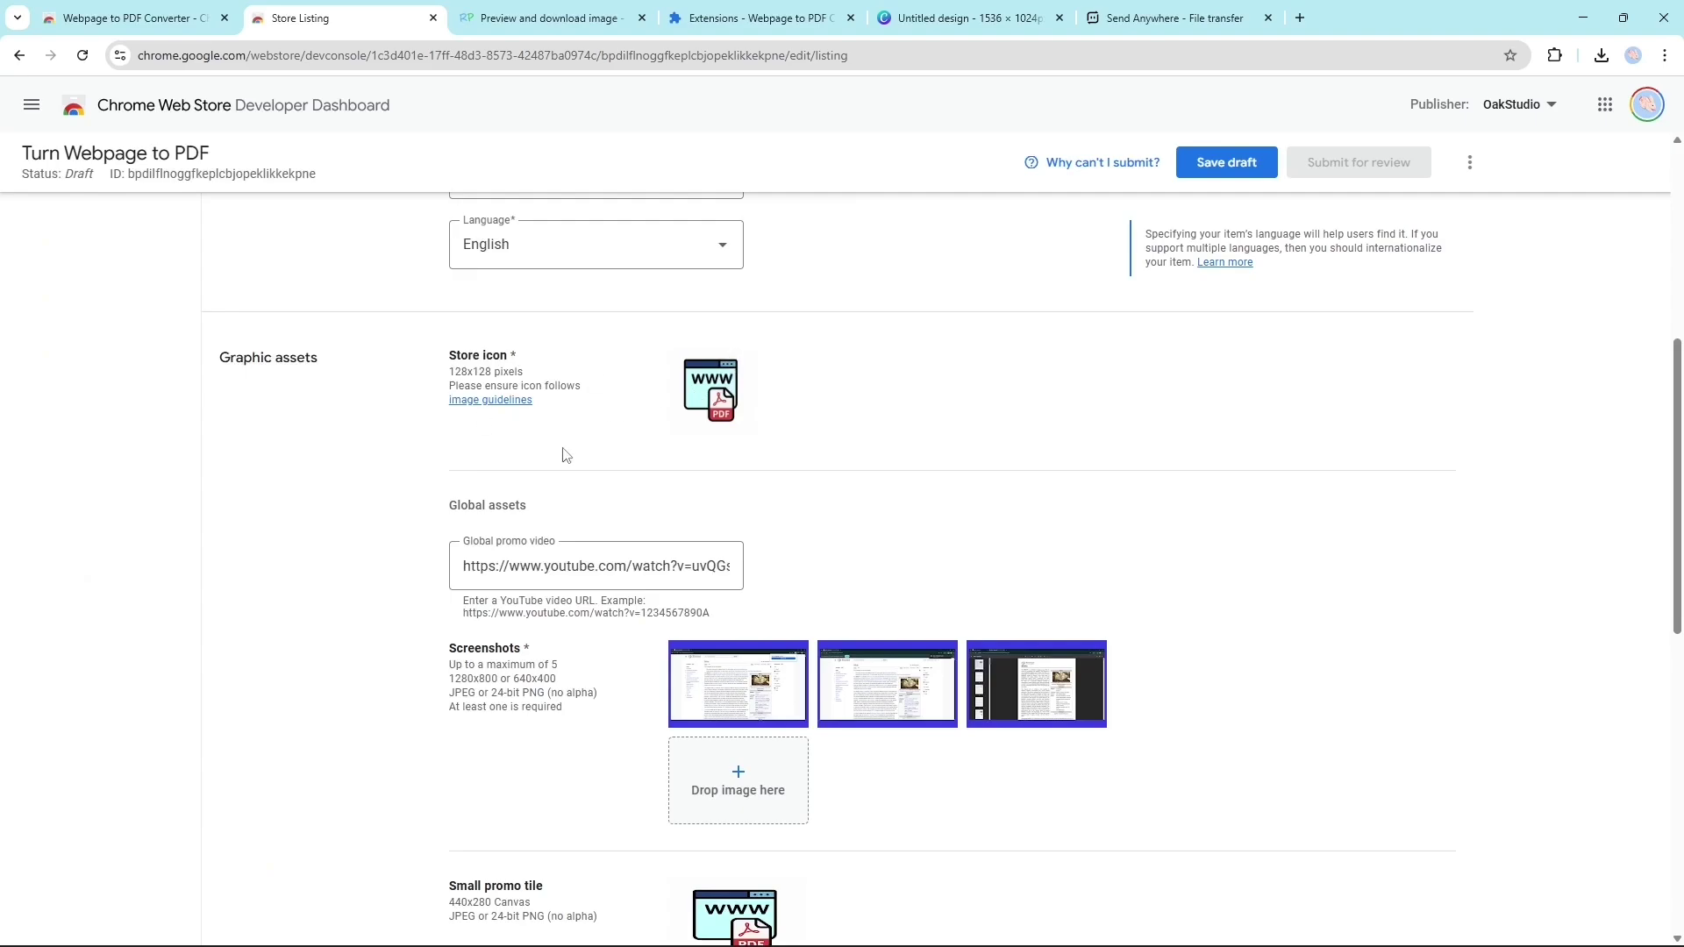
{"action": "triple_click", "coordinate": [488, 373]}
{"action": "scroll", "coordinate": [558, 447], "scroll_direction": "down", "scroll_amount": 2}
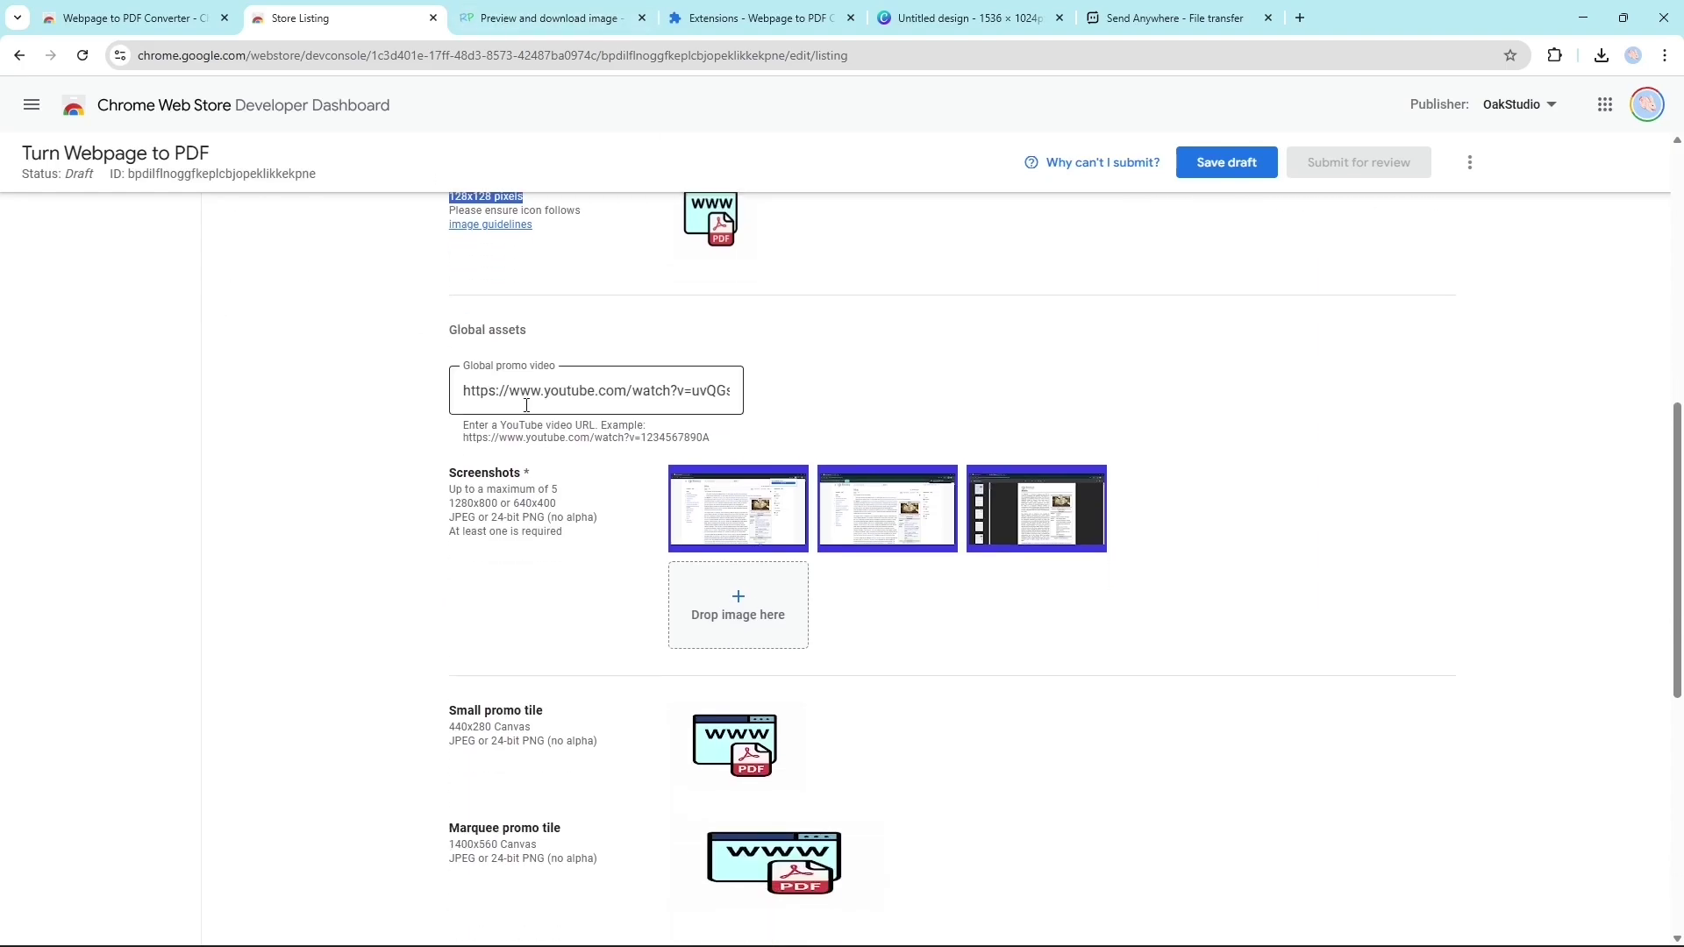
{"action": "scroll", "coordinate": [493, 730], "scroll_direction": "down", "scroll_amount": 1}
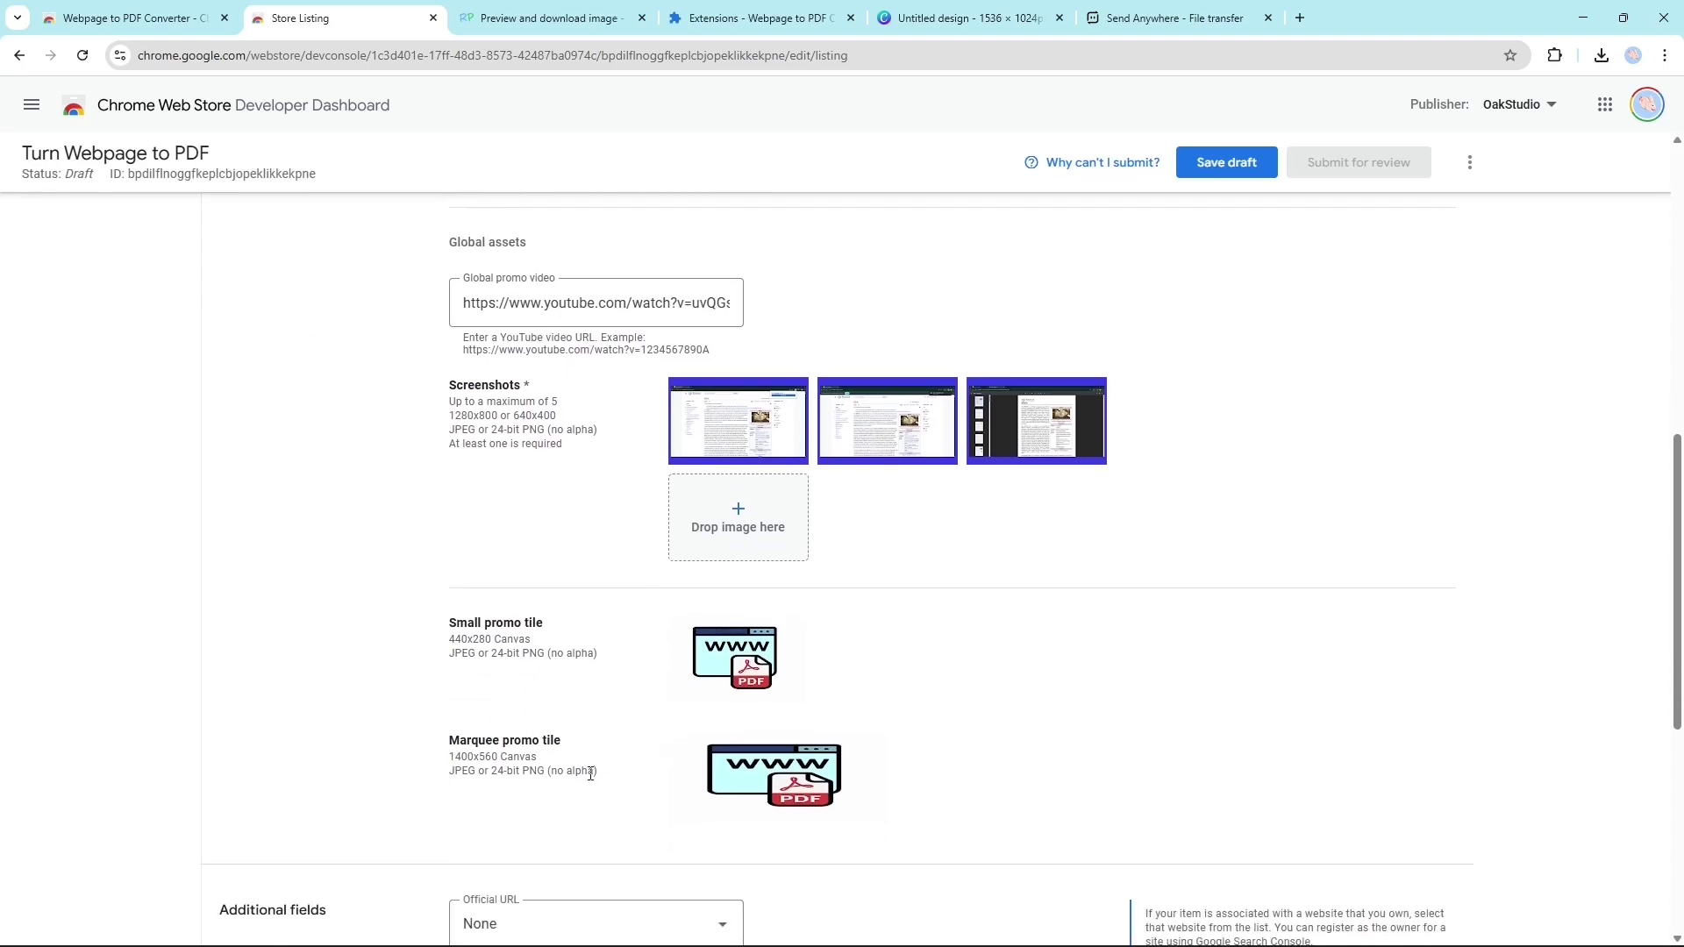
{"action": "scroll", "coordinate": [620, 768], "scroll_direction": "down", "scroll_amount": 3}
{"action": "scroll", "coordinate": [620, 768], "scroll_direction": "down", "scroll_amount": 3}
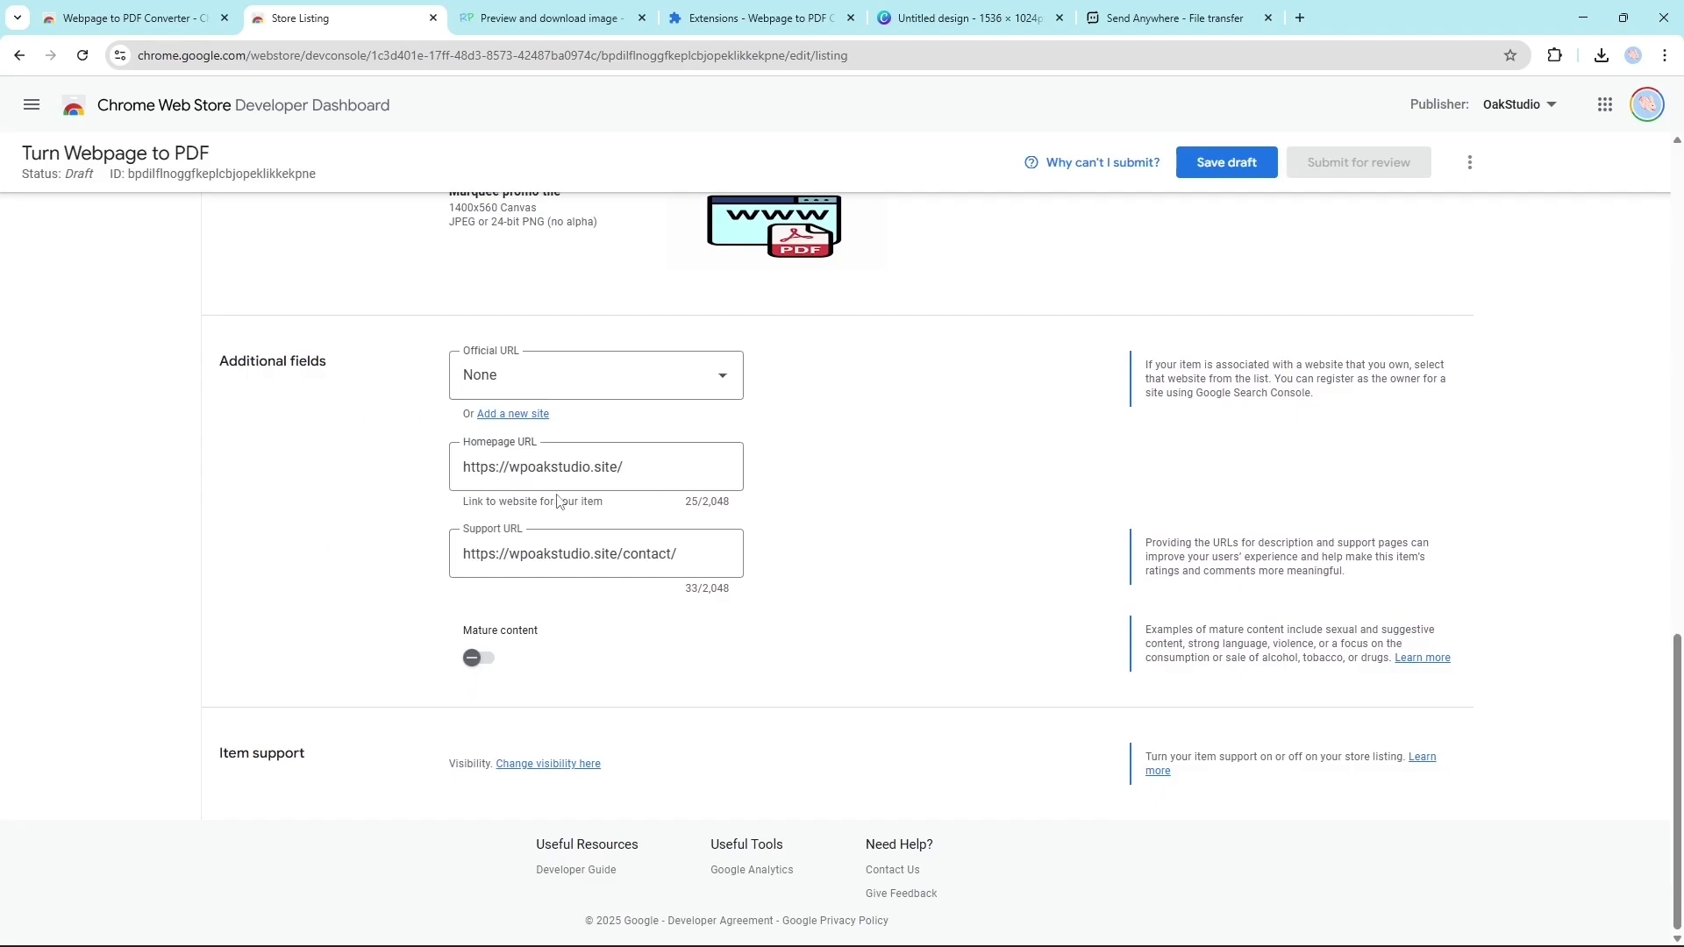
{"action": "scroll", "coordinate": [618, 686], "scroll_direction": "up", "scroll_amount": 2}
{"action": "scroll", "coordinate": [681, 693], "scroll_direction": "up", "scroll_amount": 4}
{"action": "scroll", "coordinate": [682, 693], "scroll_direction": "up", "scroll_amount": 10}
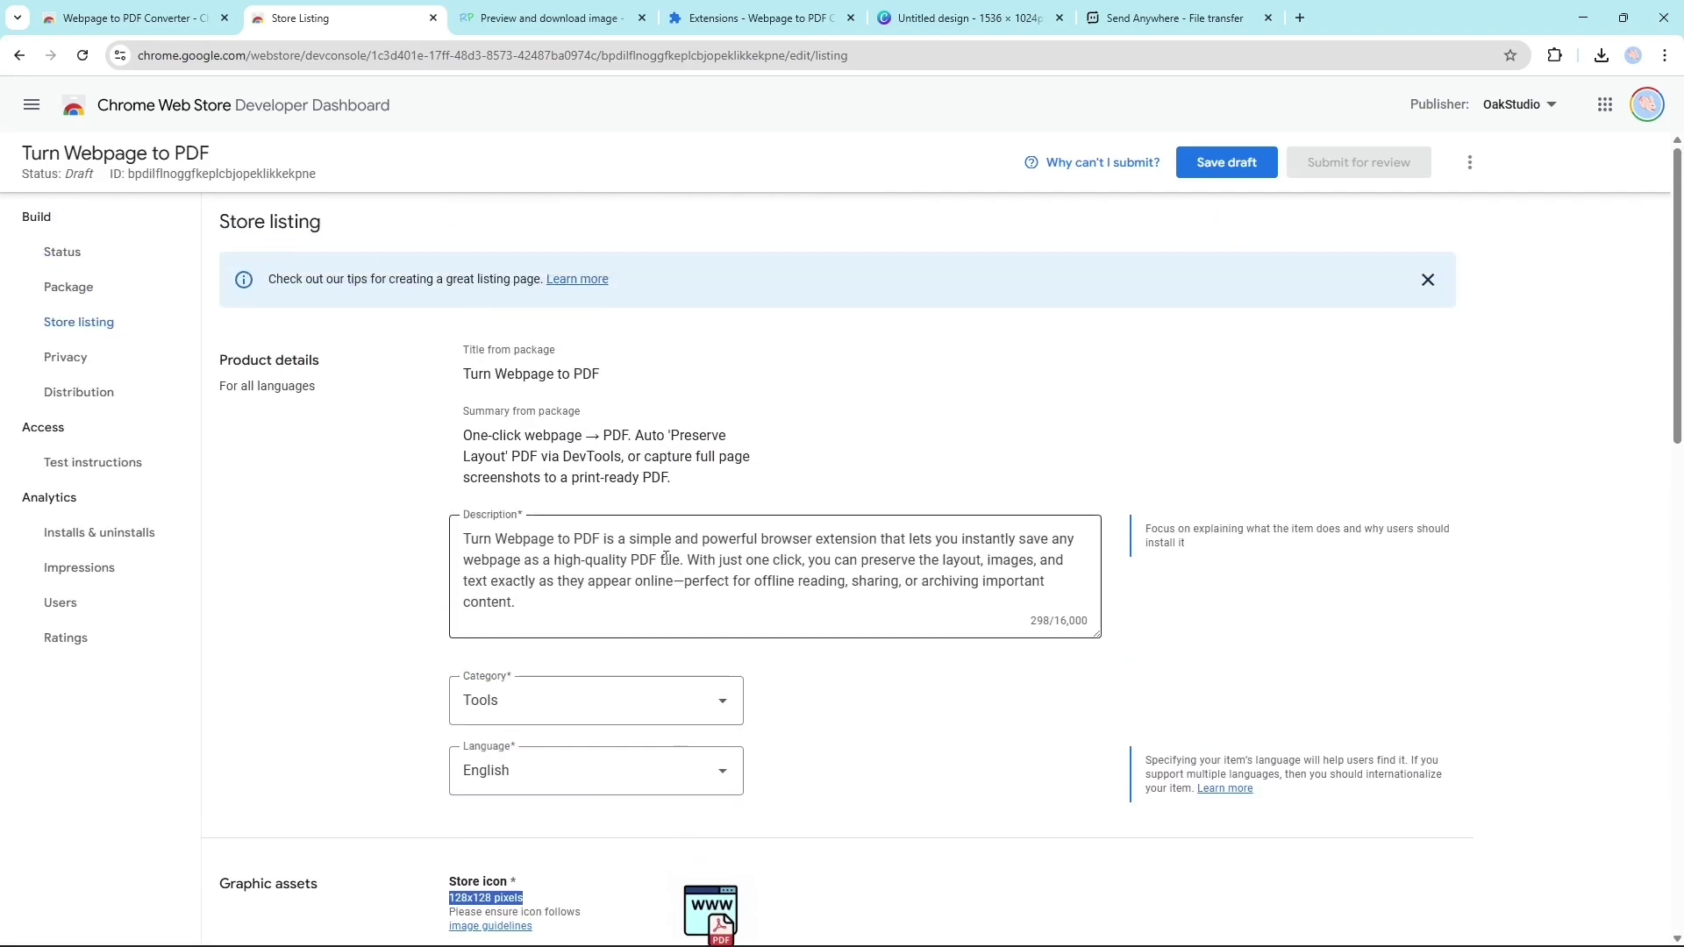
{"action": "scroll", "coordinate": [175, 416], "scroll_direction": "down", "scroll_amount": 3}
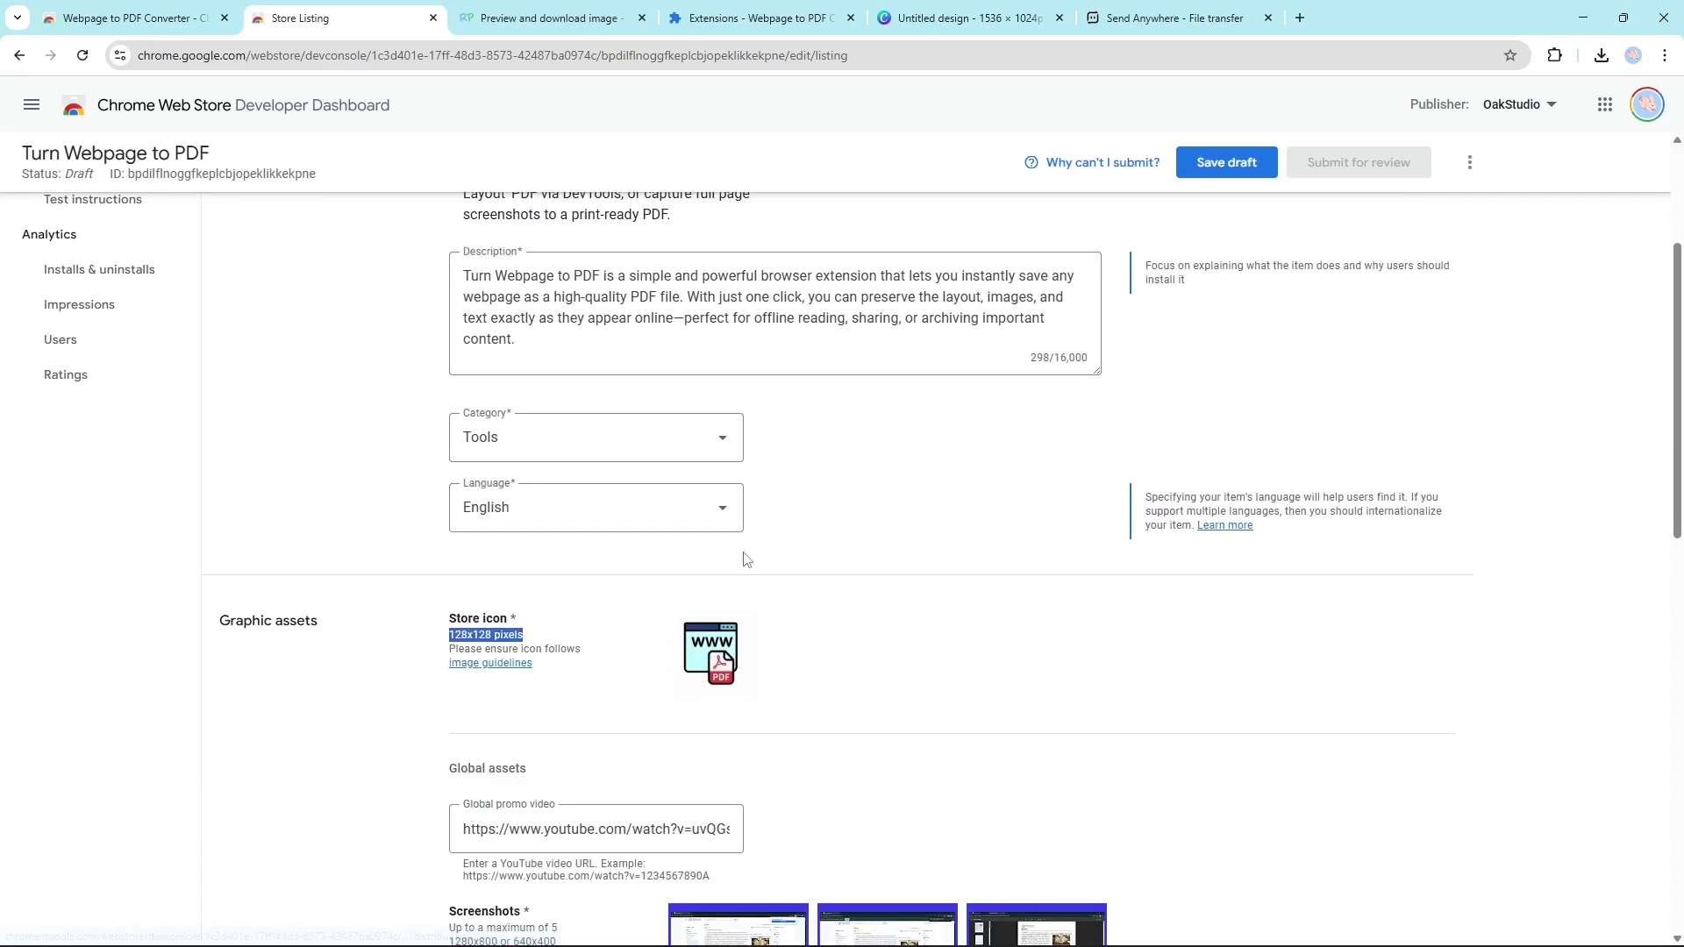
{"action": "scroll", "coordinate": [222, 343], "scroll_direction": "up", "scroll_amount": 3}
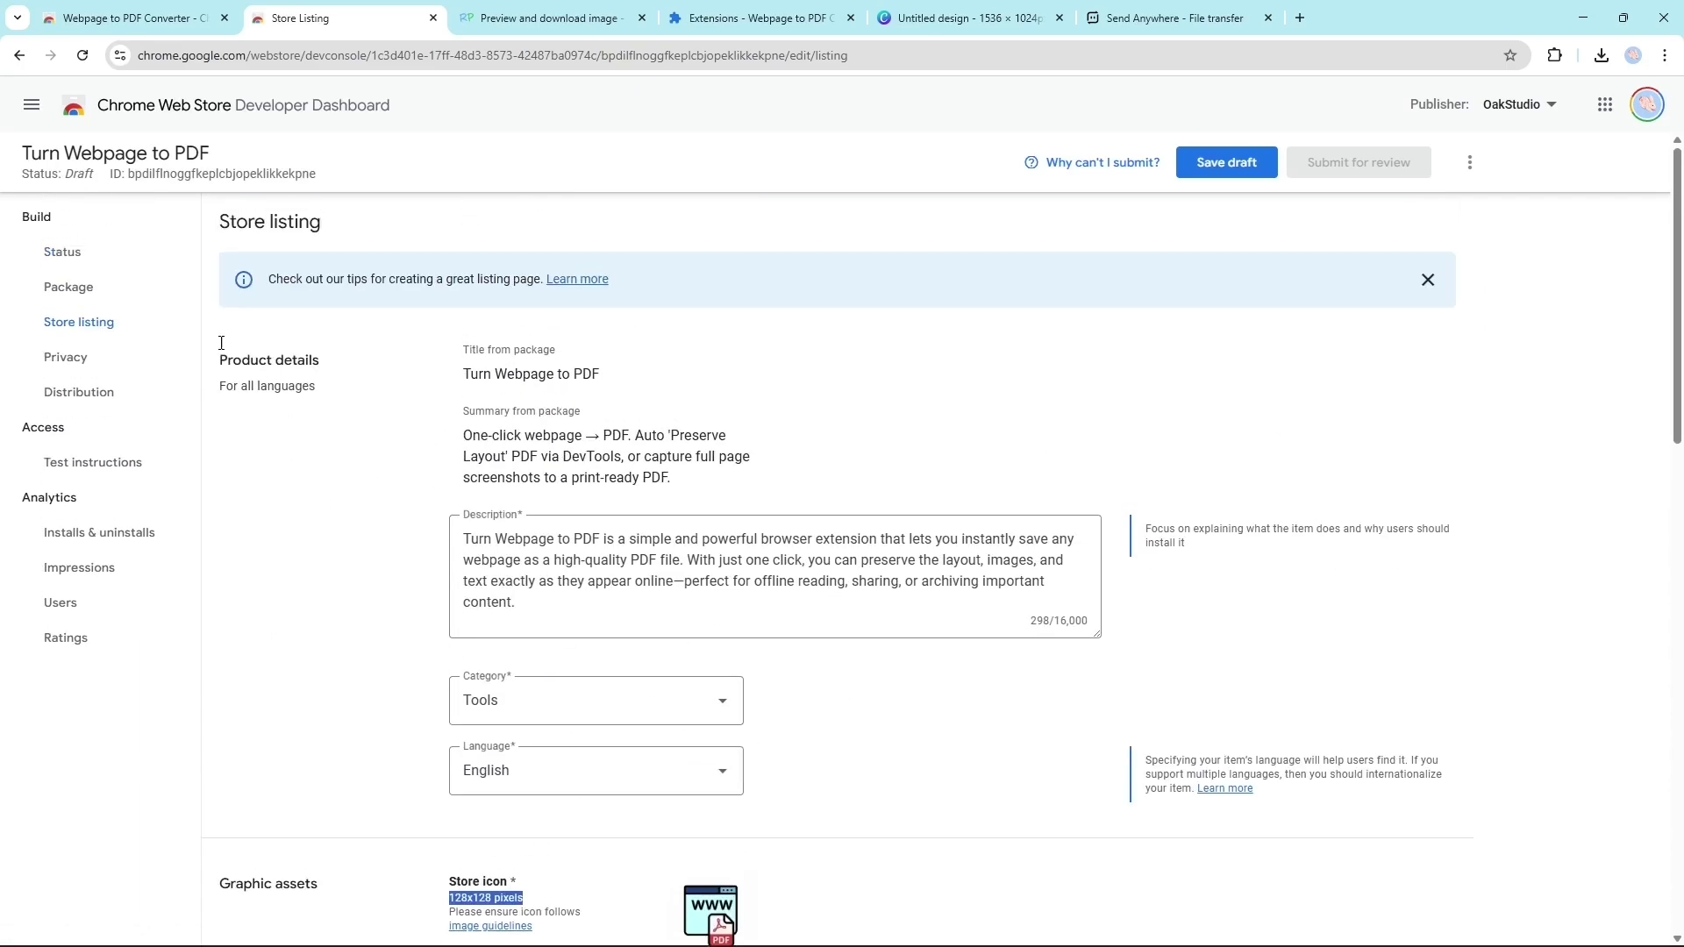
Review the Privacy form and submit Turn Webpage to PDF for review despite the publishing delay.
{"action": "left_click", "coordinate": [98, 355]}
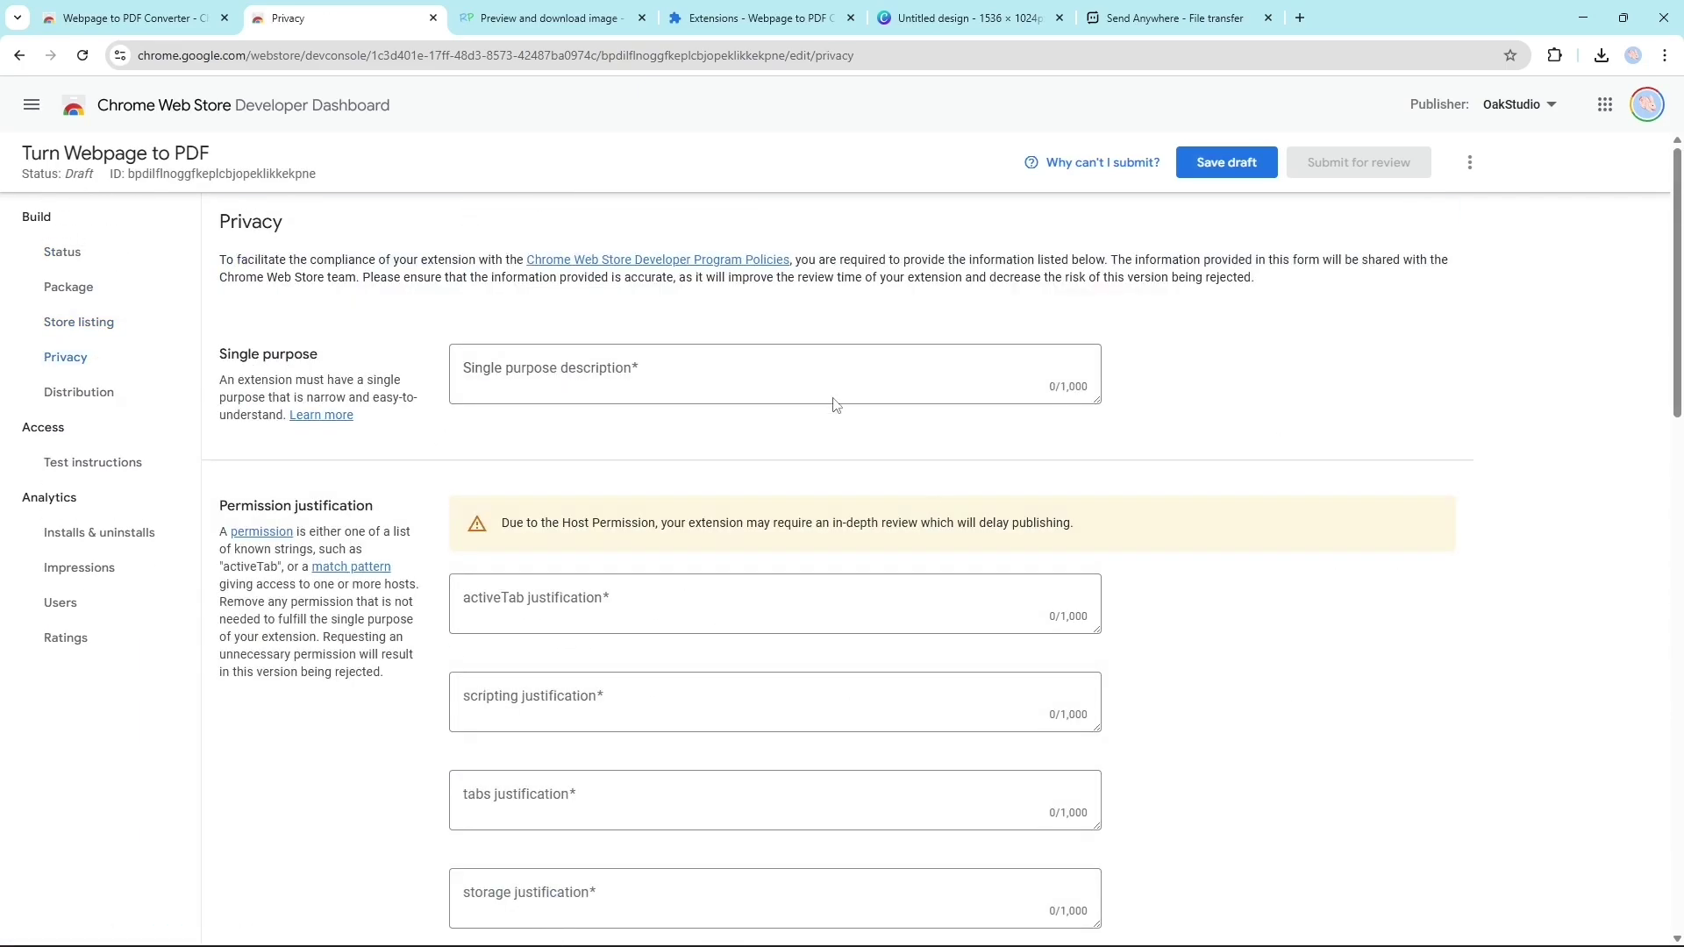
{"action": "scroll", "coordinate": [766, 387], "scroll_direction": "down", "scroll_amount": 15}
{"action": "scroll", "coordinate": [766, 394], "scroll_direction": "down", "scroll_amount": 2}
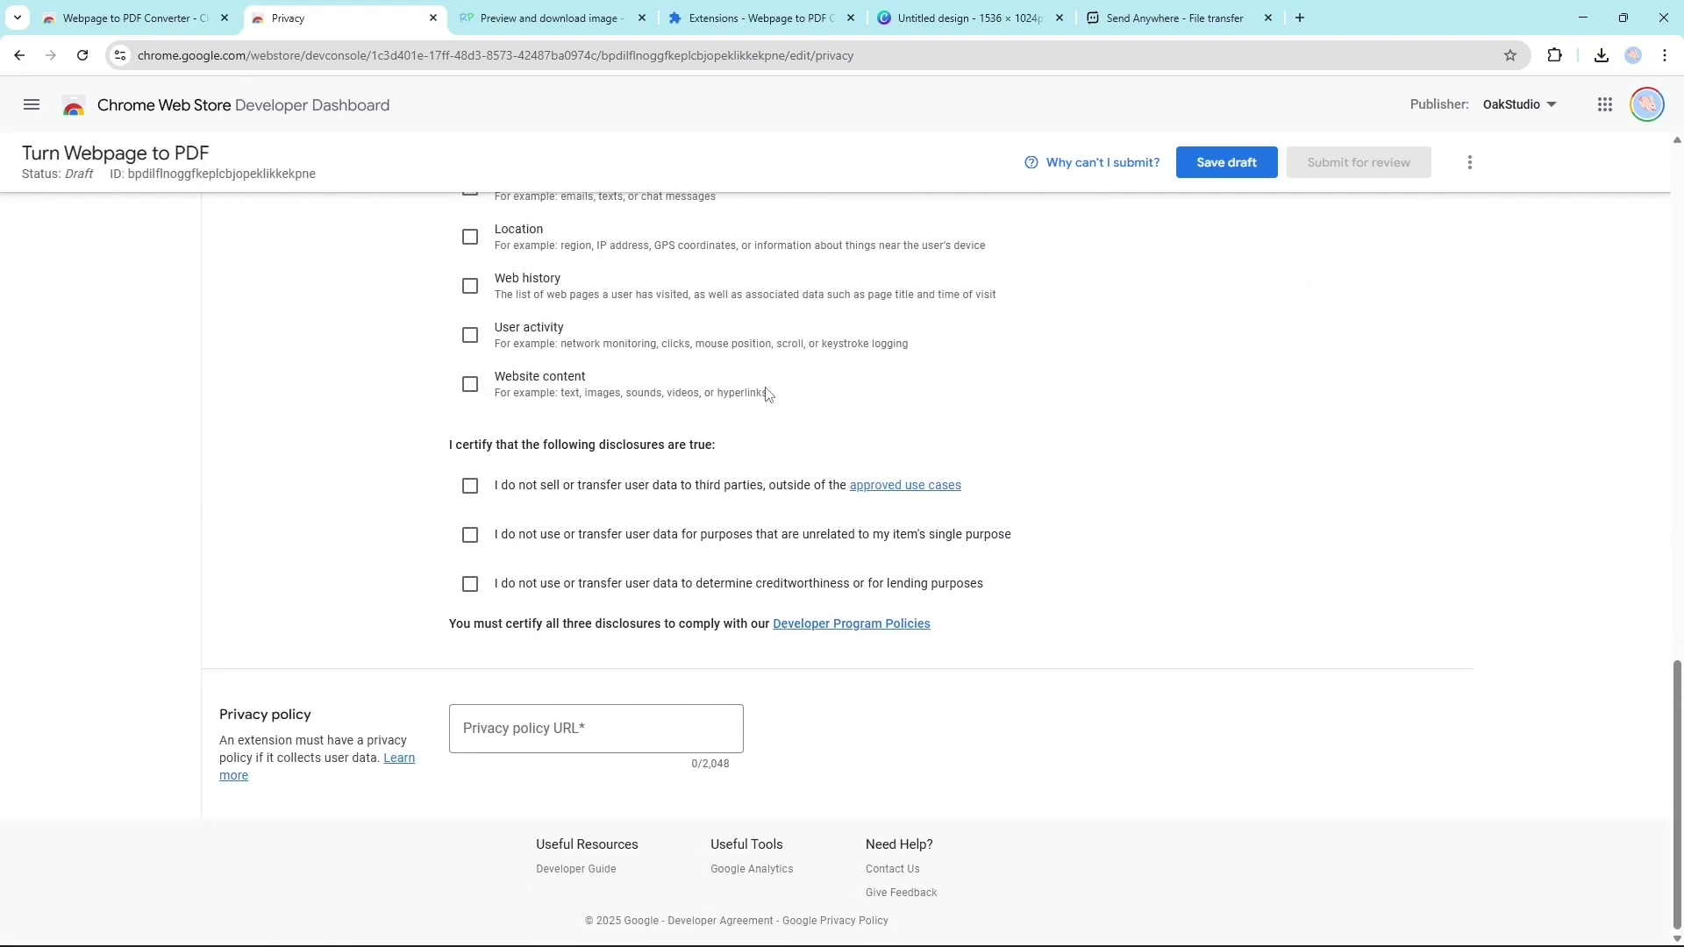
{"action": "scroll", "coordinate": [771, 391], "scroll_direction": "up", "scroll_amount": 20}
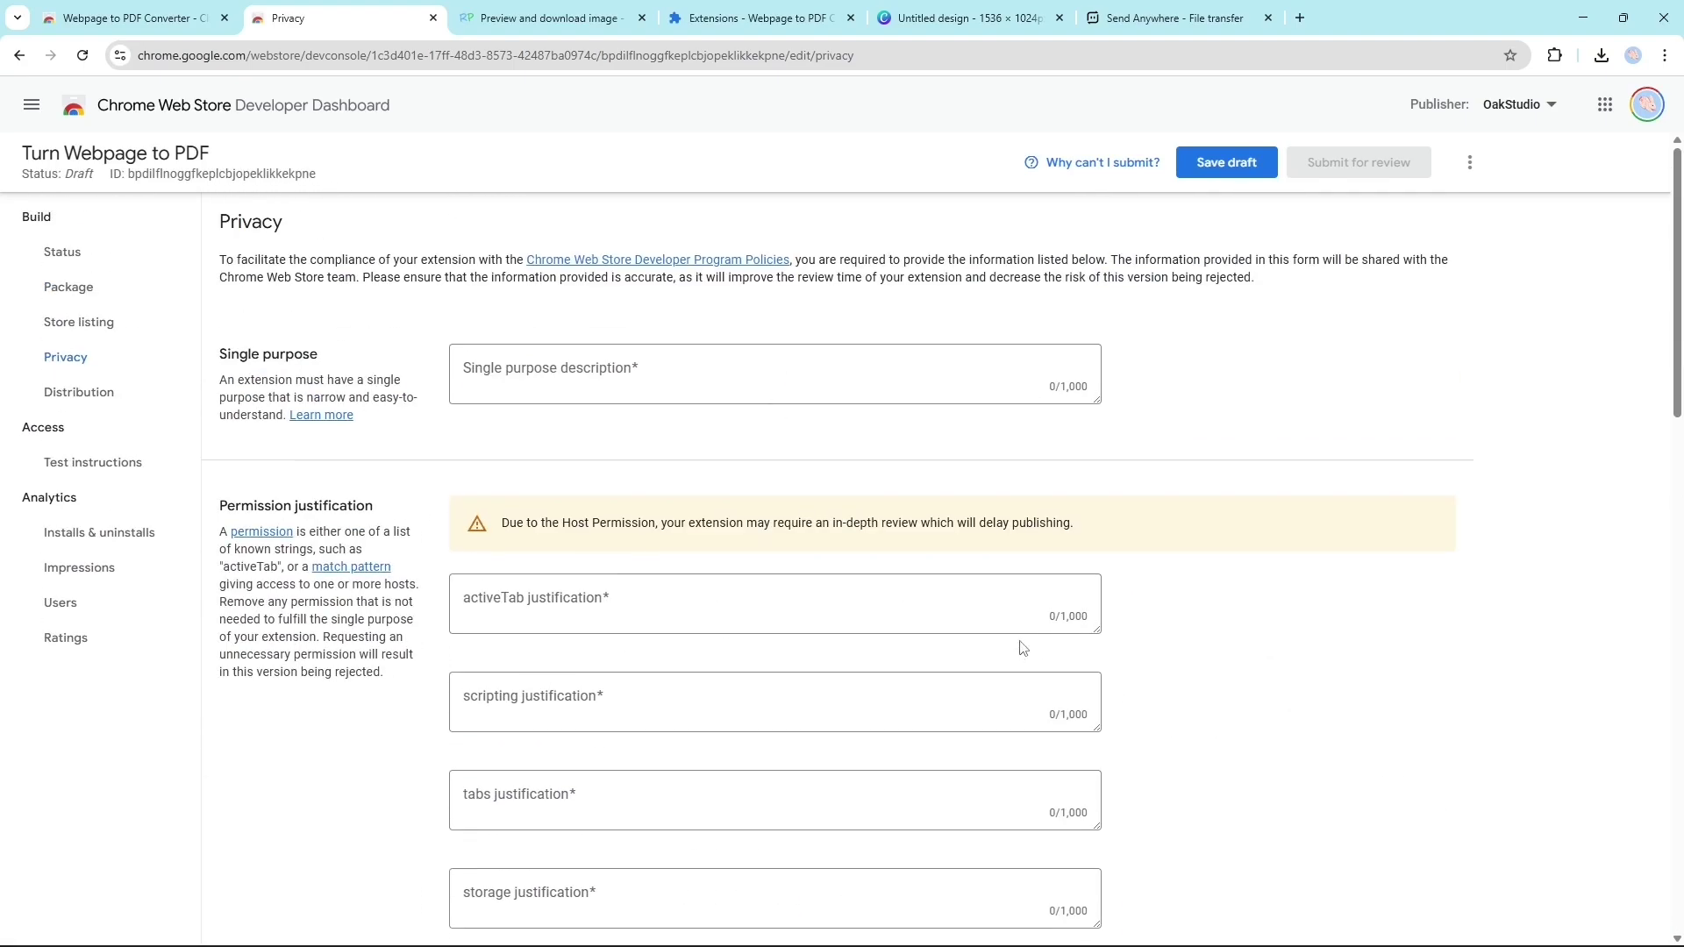
{"action": "scroll", "coordinate": [1018, 647], "scroll_direction": "down", "scroll_amount": 10}
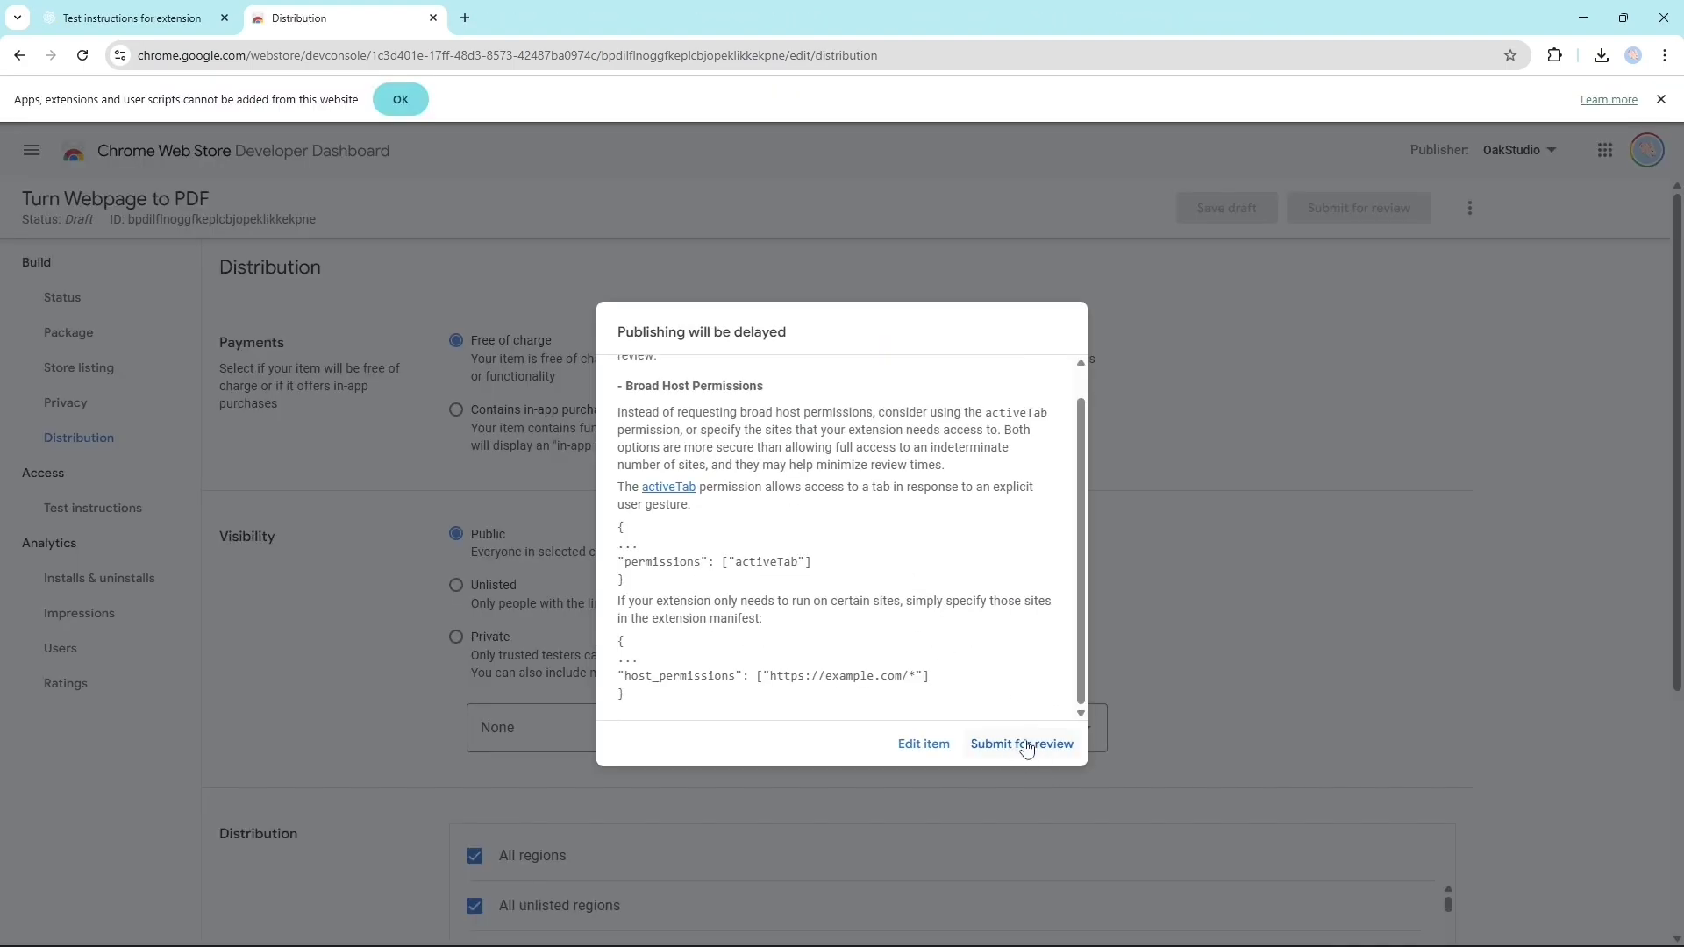
{"action": "left_click", "coordinate": [1022, 746]}
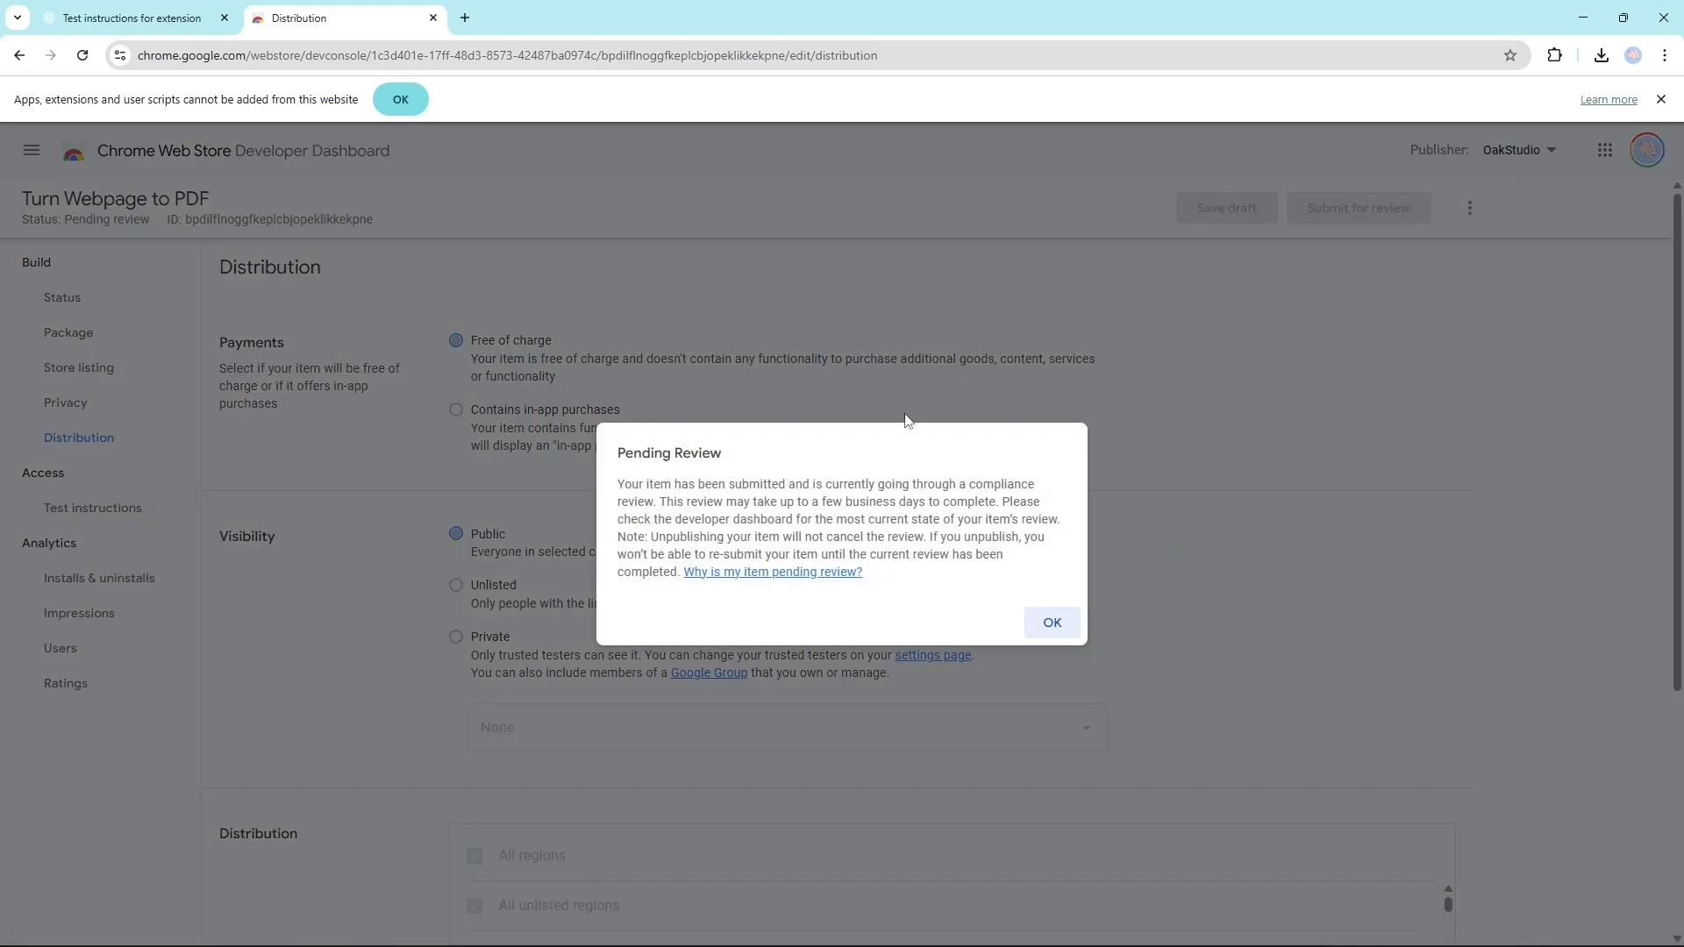
{"action": "triple_click", "coordinate": [806, 496]}
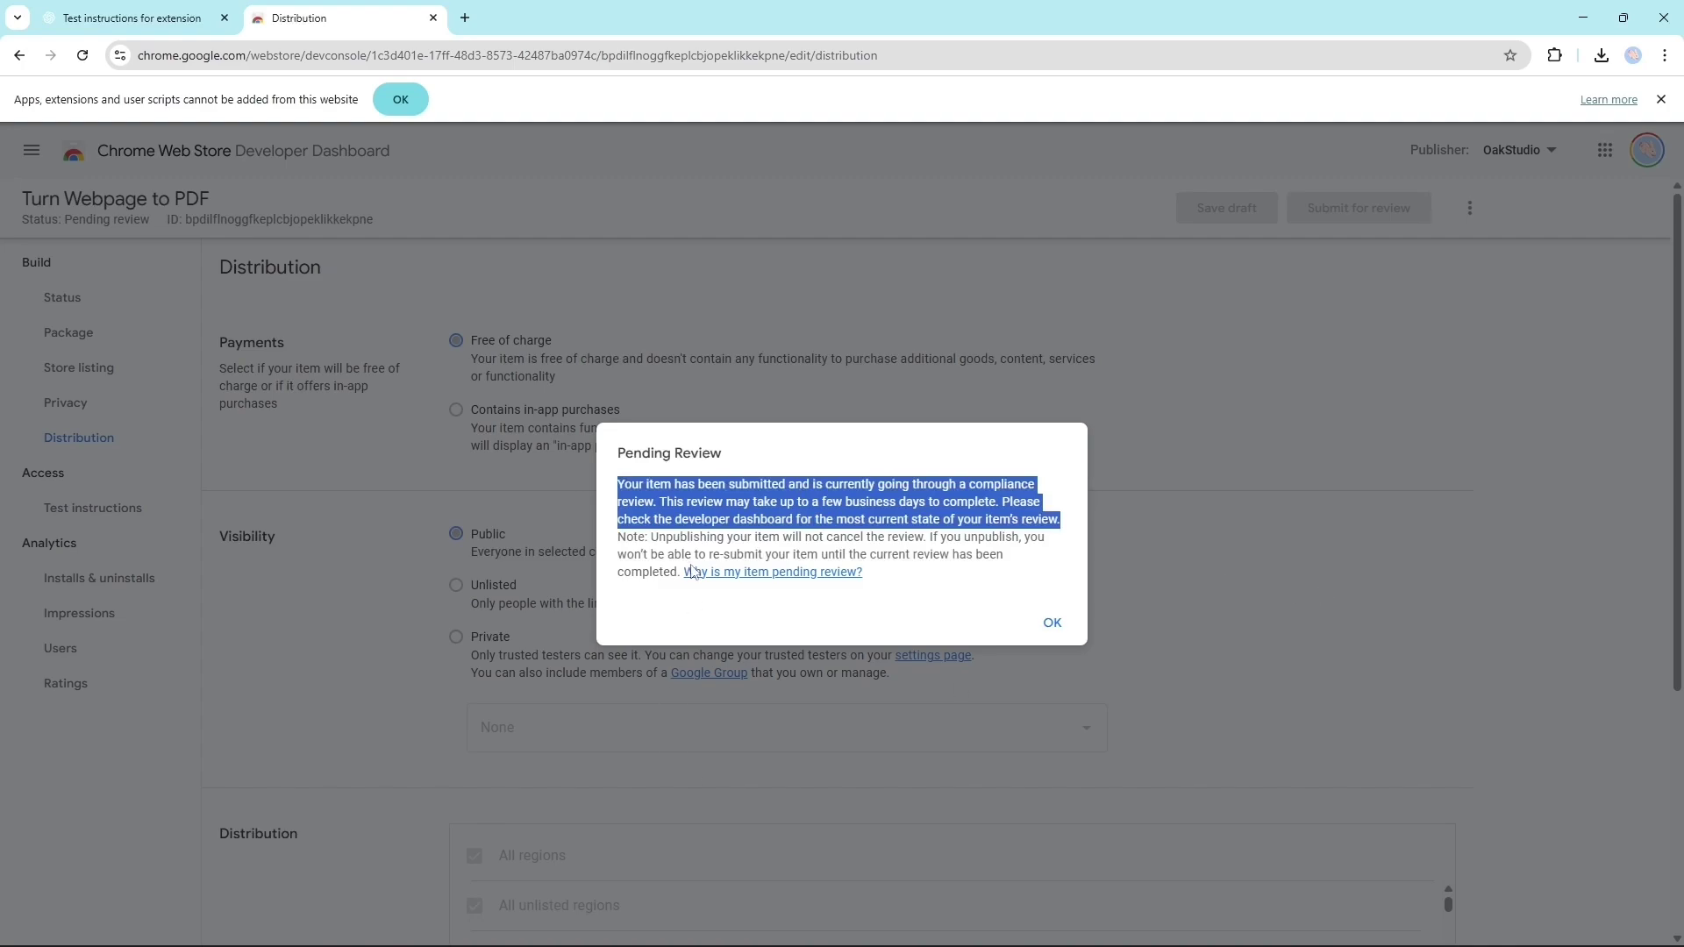
{"action": "triple_click", "coordinate": [685, 503]}
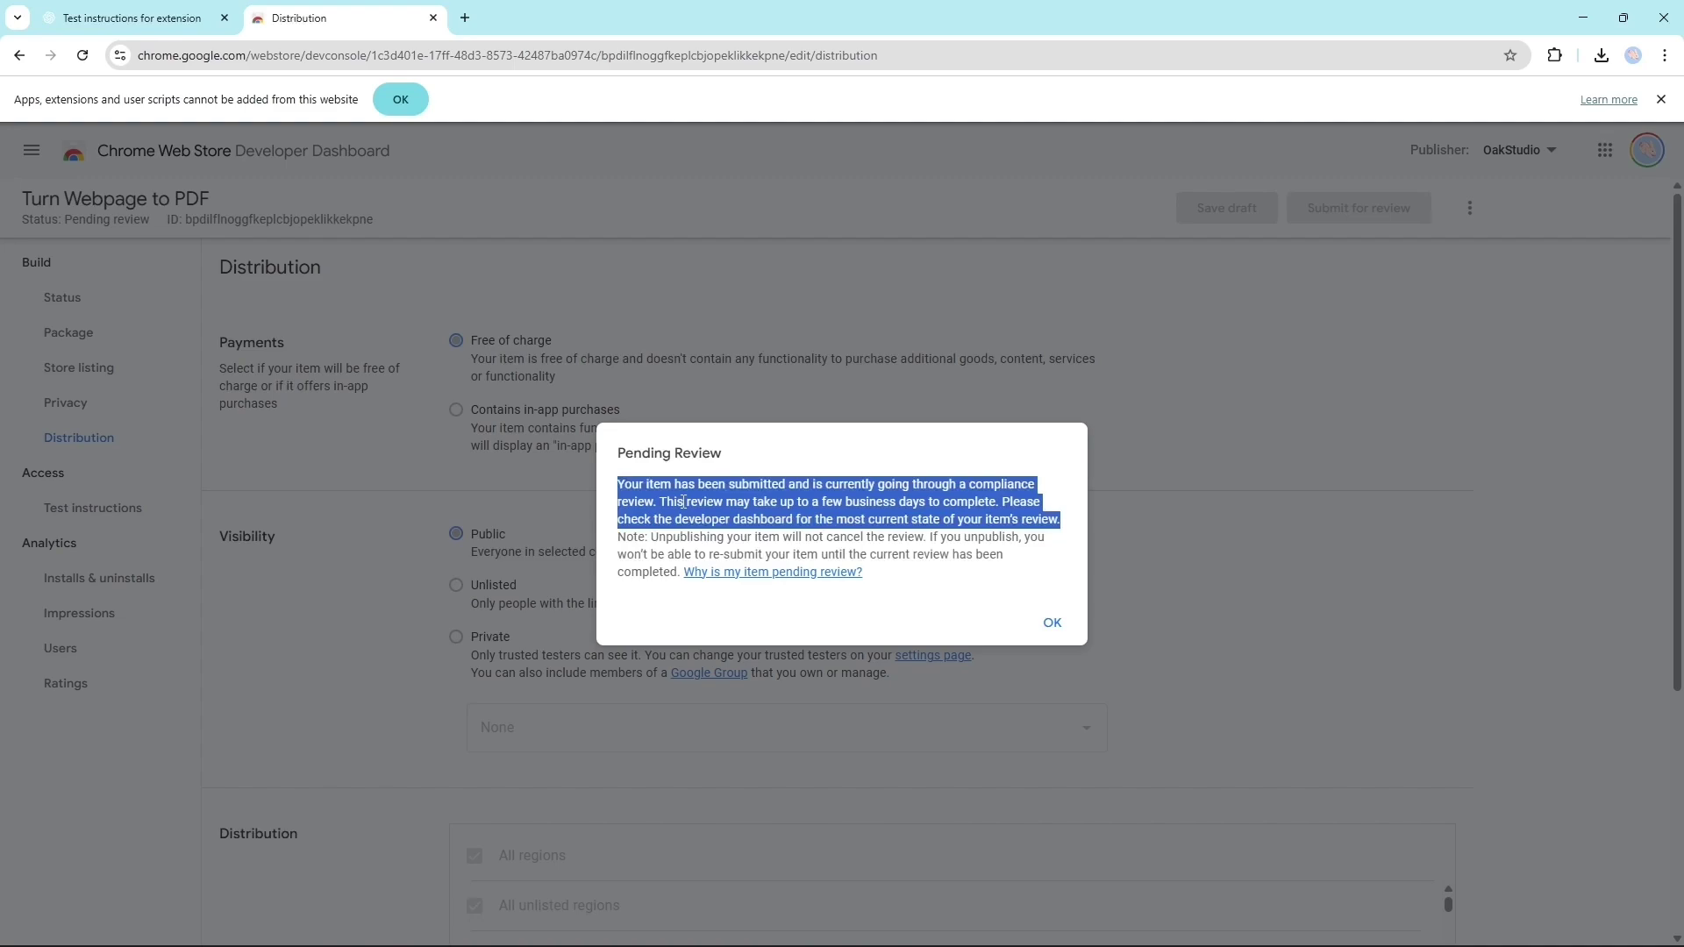